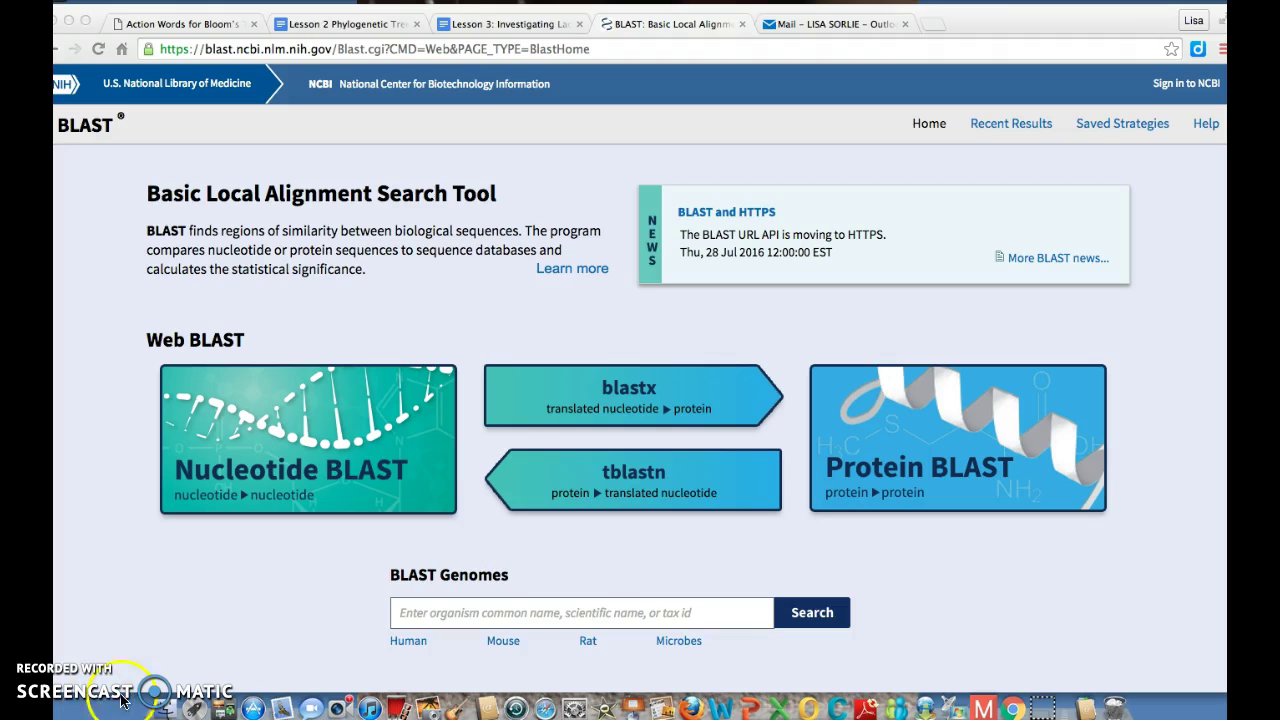
Step: Open the Homo sapiens Nucleotide BLAST form from the Human genome link
{"action": "scroll", "coordinate": [185, 638], "scroll_direction": "down", "scroll_amount": 2}
{"action": "scroll", "coordinate": [185, 638], "scroll_direction": "down", "scroll_amount": 3}
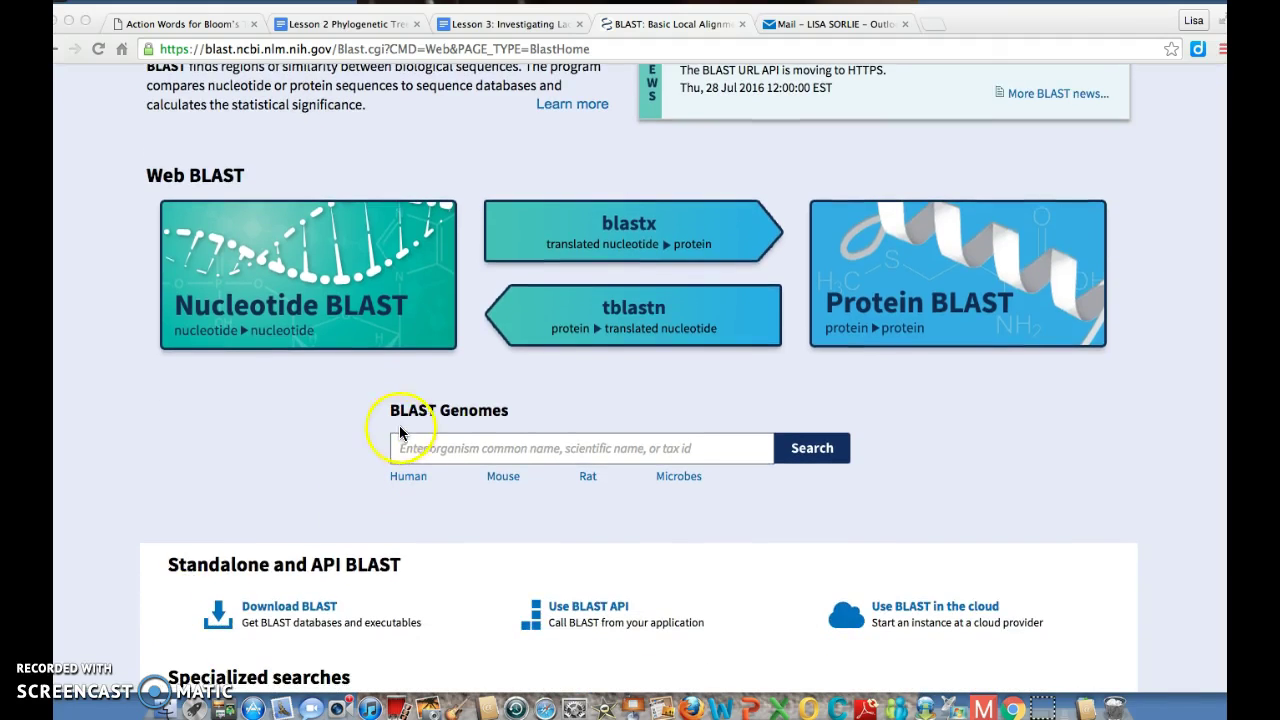
{"action": "left_click", "coordinate": [409, 480]}
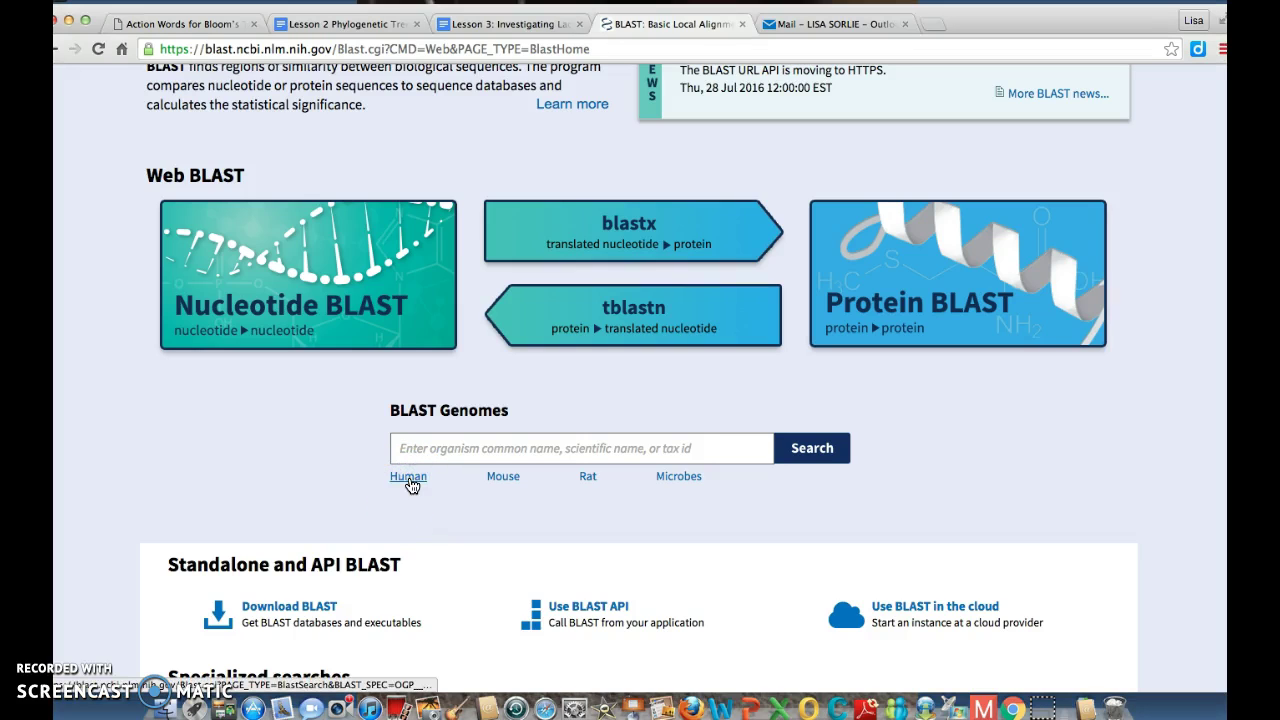
{"action": "left_click", "coordinate": [409, 480]}
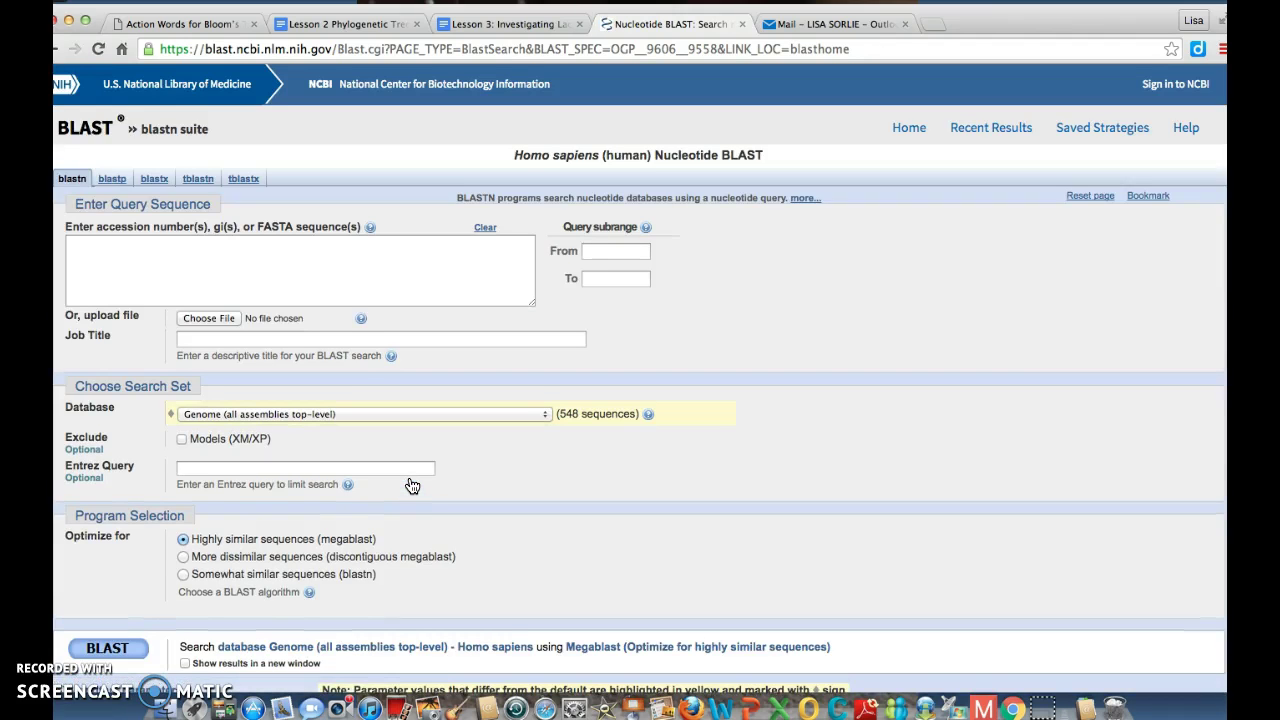
{"action": "scroll", "coordinate": [636, 460], "scroll_direction": "down", "scroll_amount": 3}
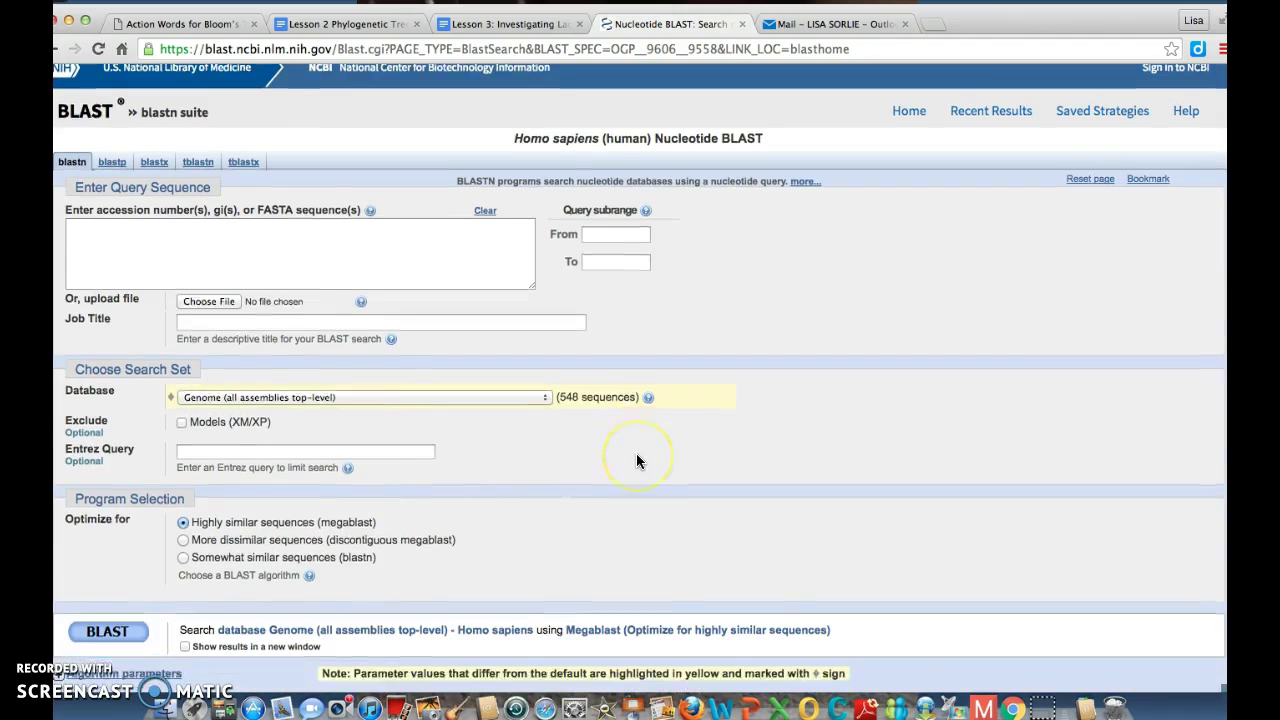
{"action": "scroll", "coordinate": [636, 456], "scroll_direction": "up", "scroll_amount": 3}
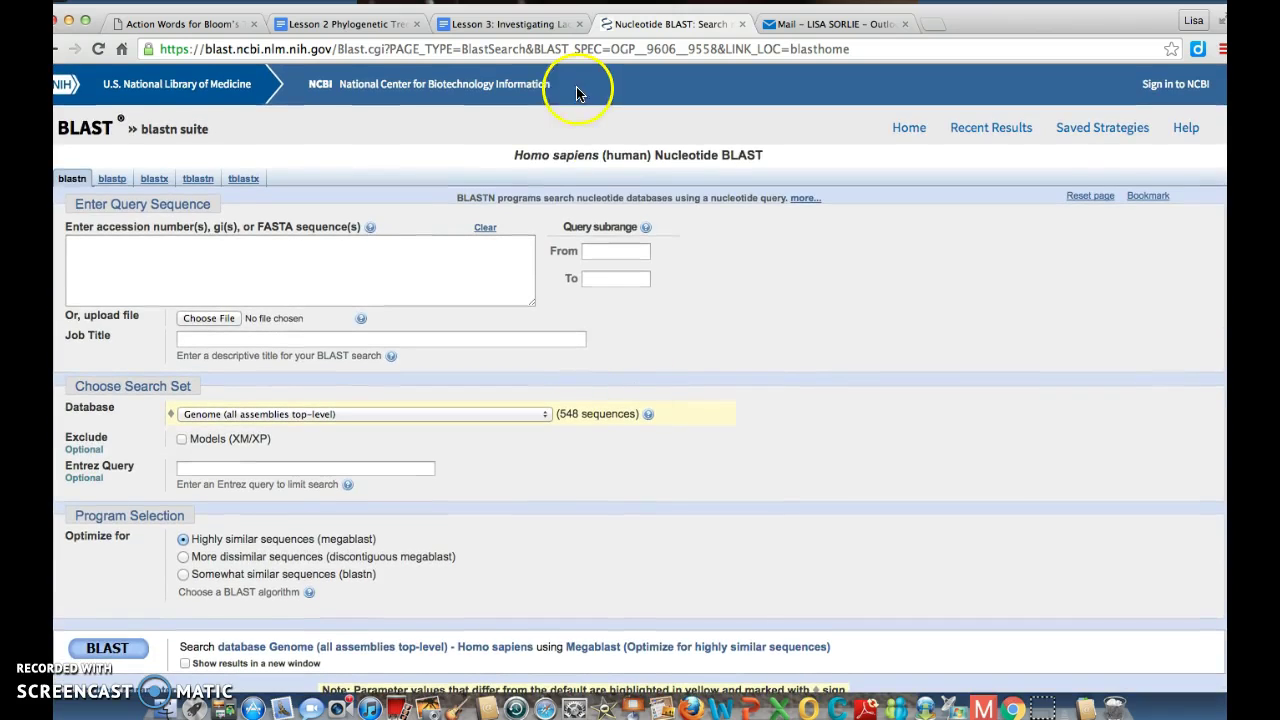
{"action": "left_click", "coordinate": [525, 178]}
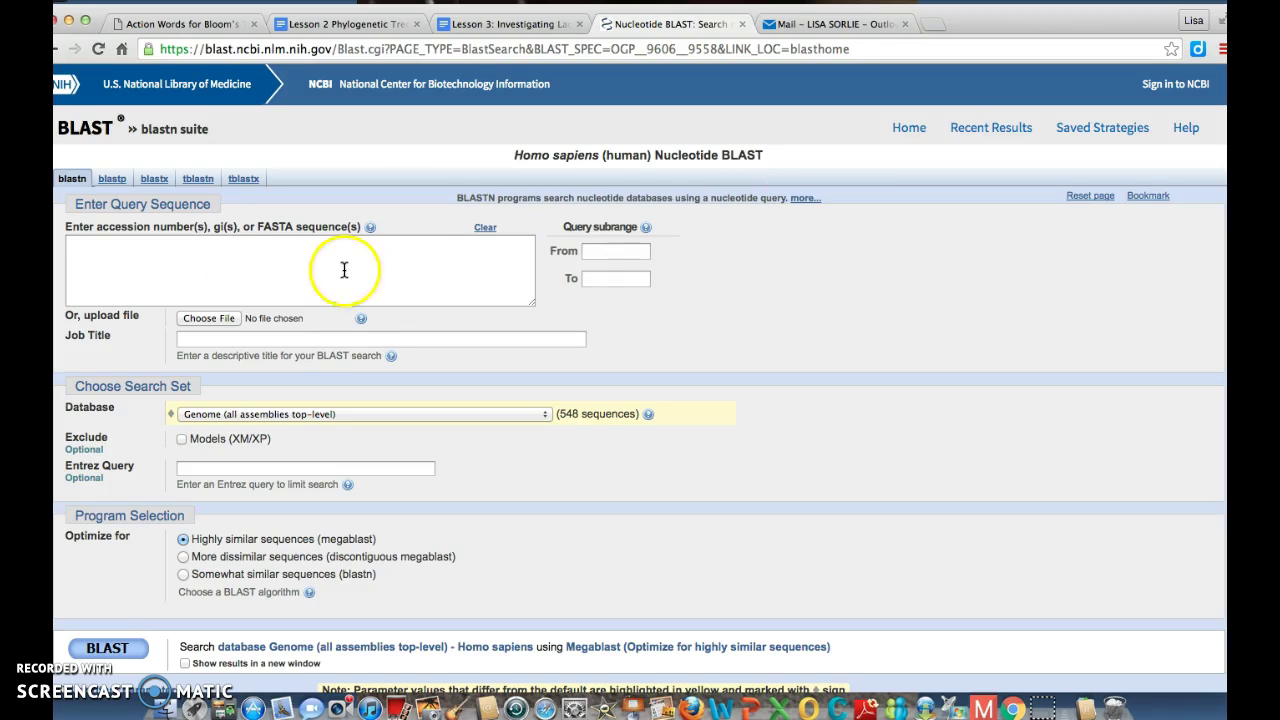
Step: Place the cursor in the empty query sequence box, ready for an accession
{"action": "left_click", "coordinate": [84, 242]}
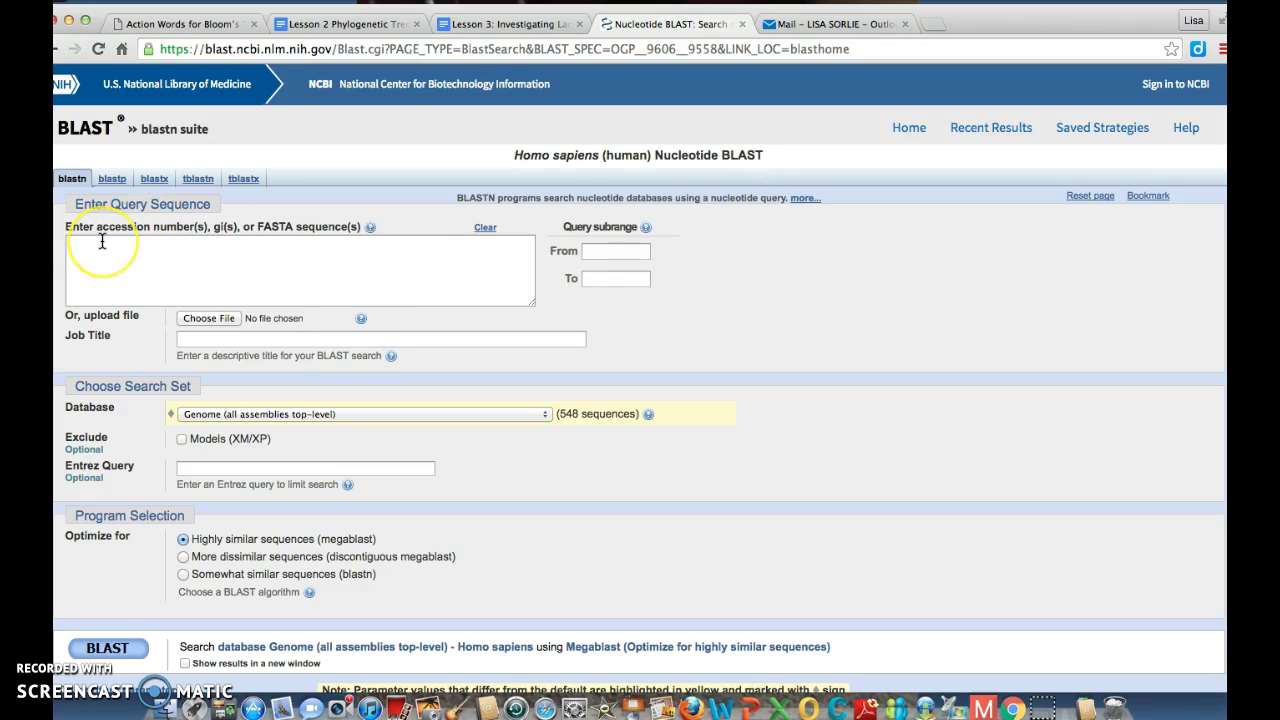
{"action": "left_click", "coordinate": [309, 242]}
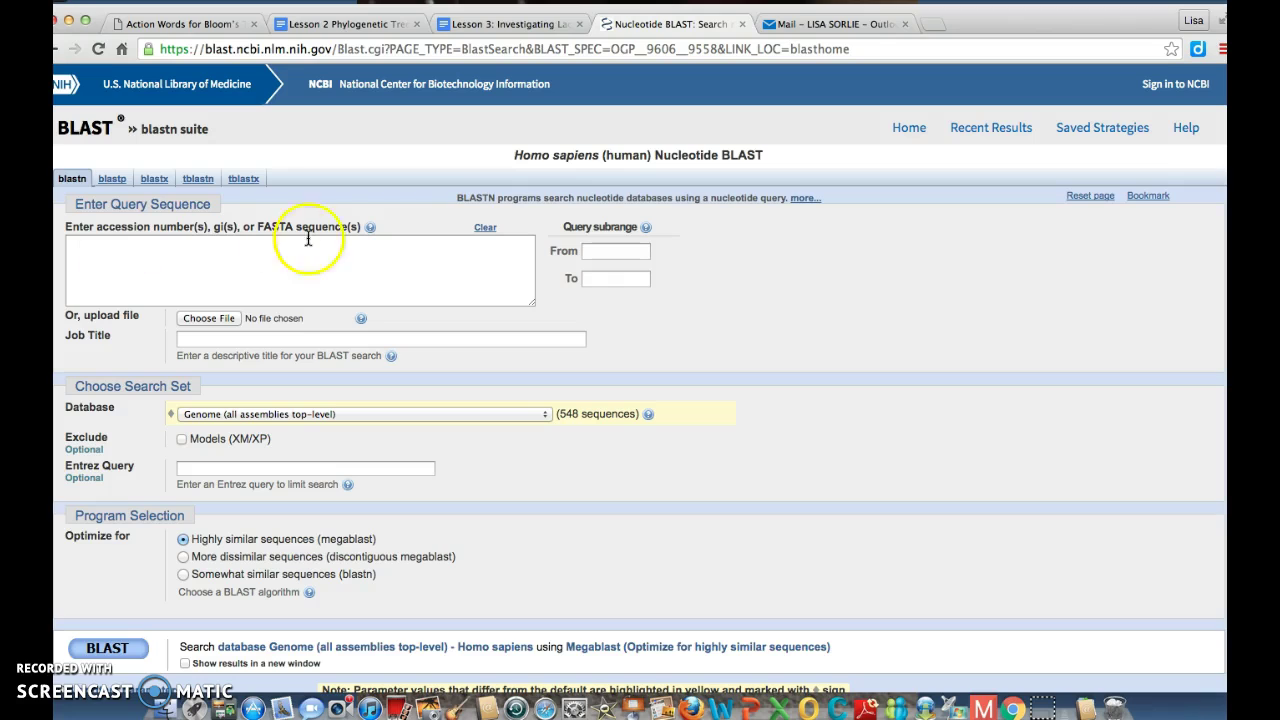
{"action": "left_click", "coordinate": [82, 248]}
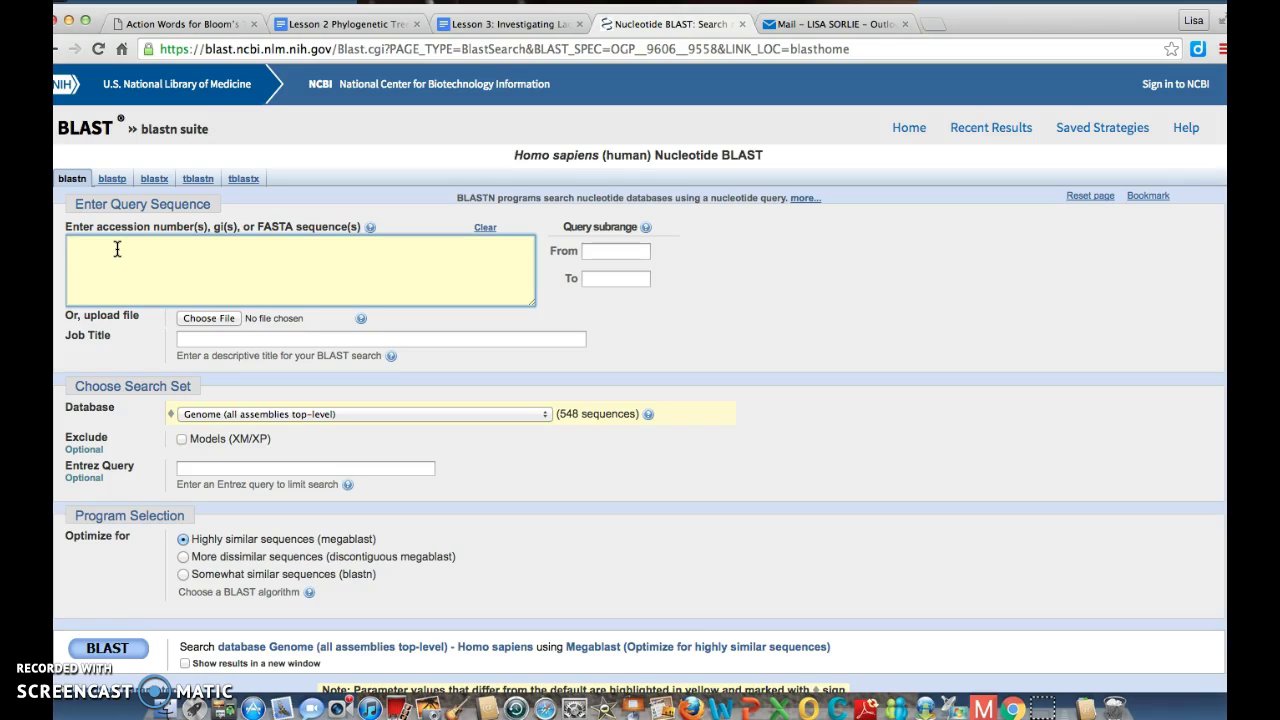
Step: Enter accession u94922 as the query and switch from megablast to blastn (somewhat similar sequences)
{"action": "type", "text": "u94922"}
{"action": "left_click", "coordinate": [227, 274]}
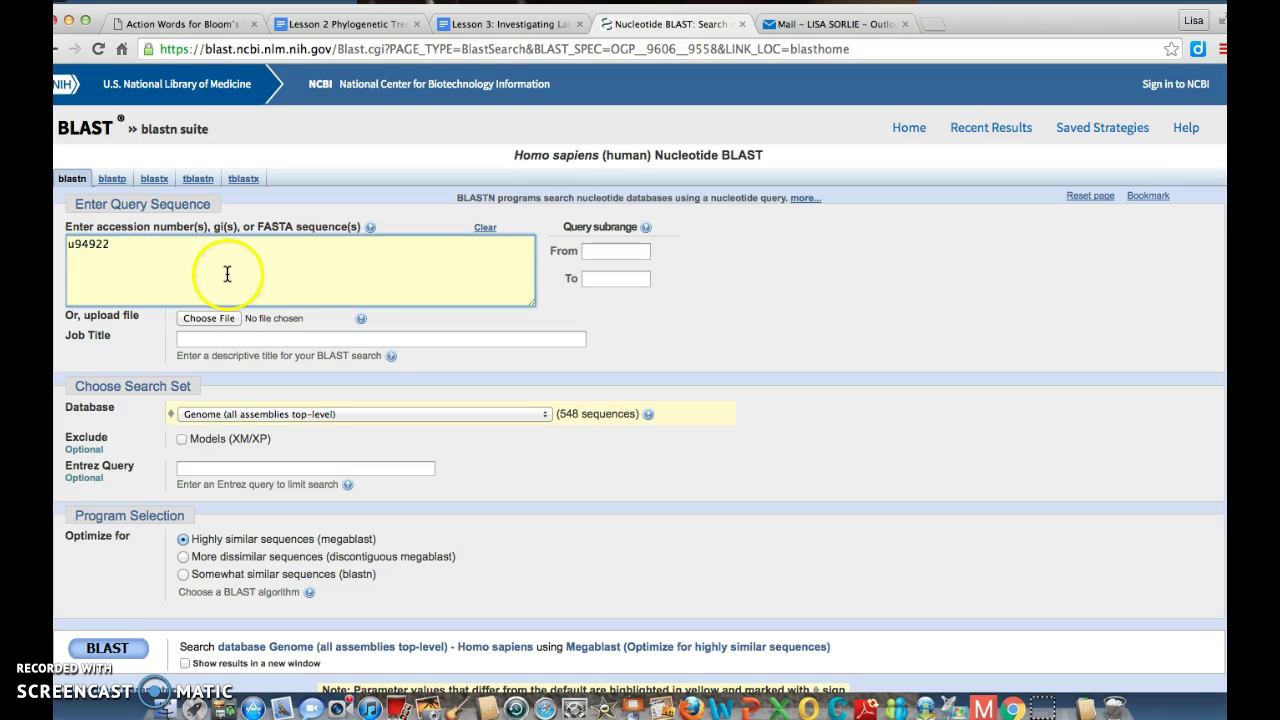
{"action": "scroll", "coordinate": [422, 356], "scroll_direction": "down", "scroll_amount": 3}
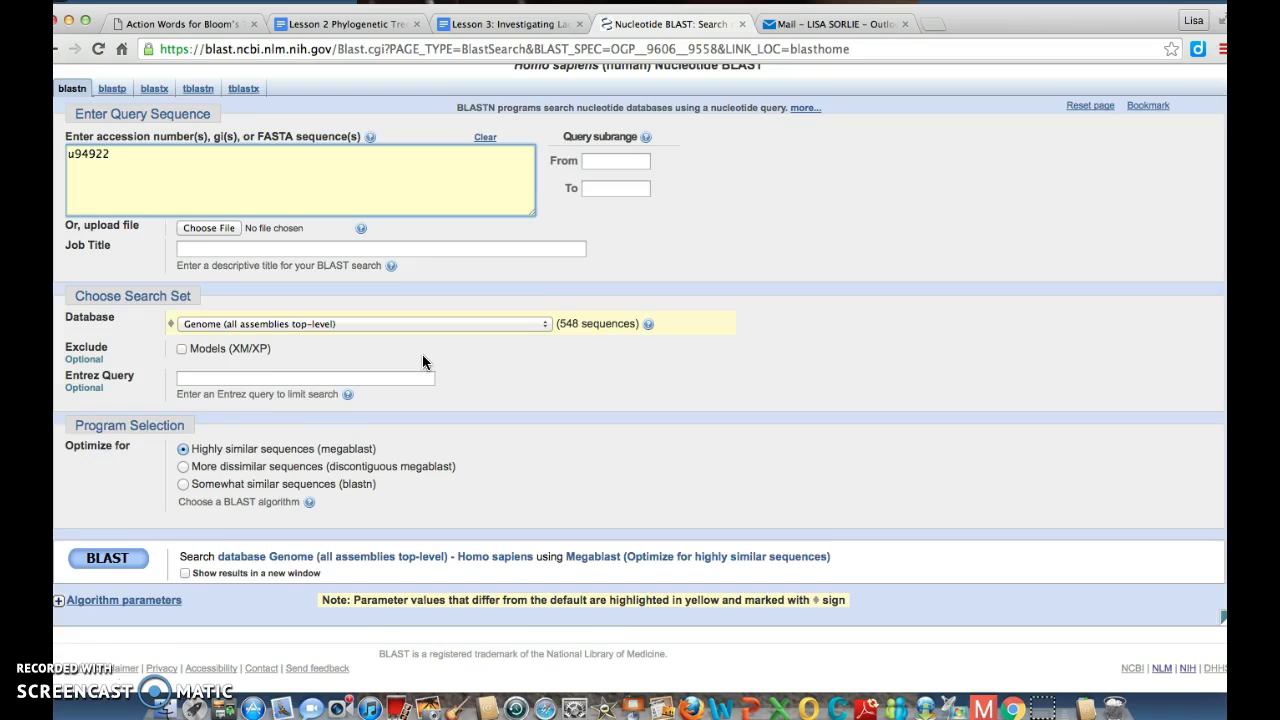
{"action": "left_click", "coordinate": [259, 203]}
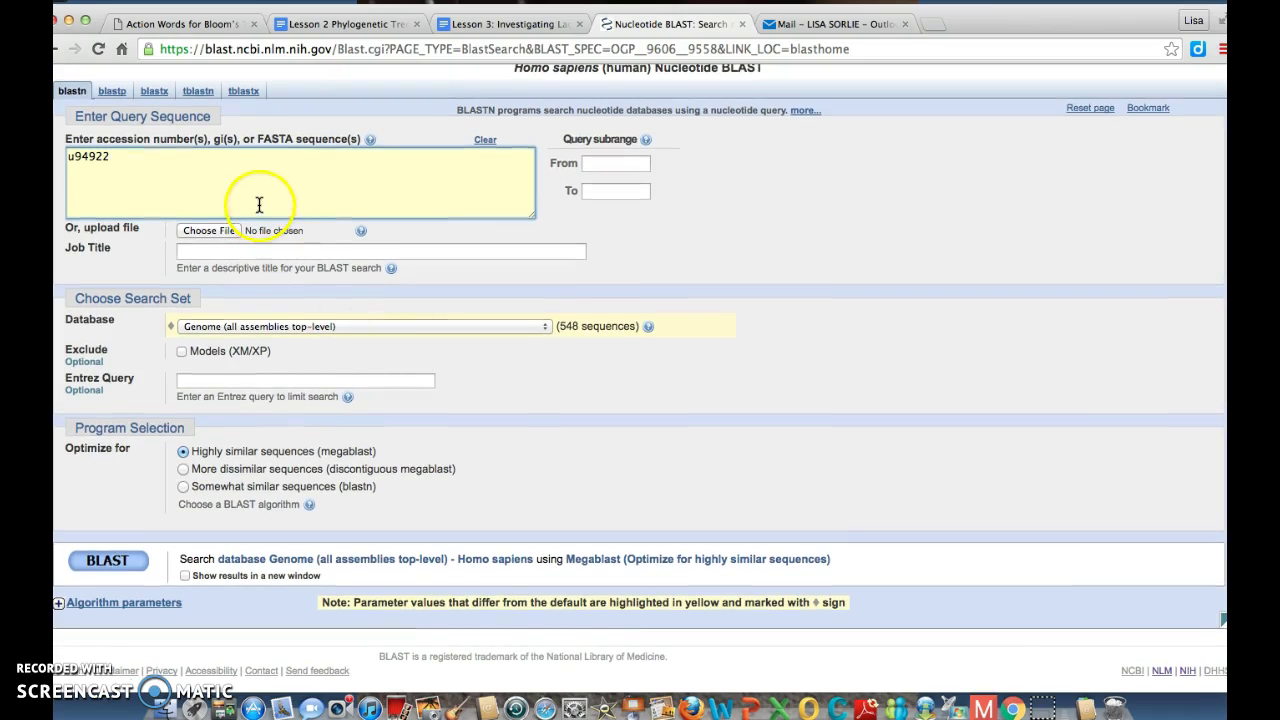
{"action": "key", "text": "Tab"}
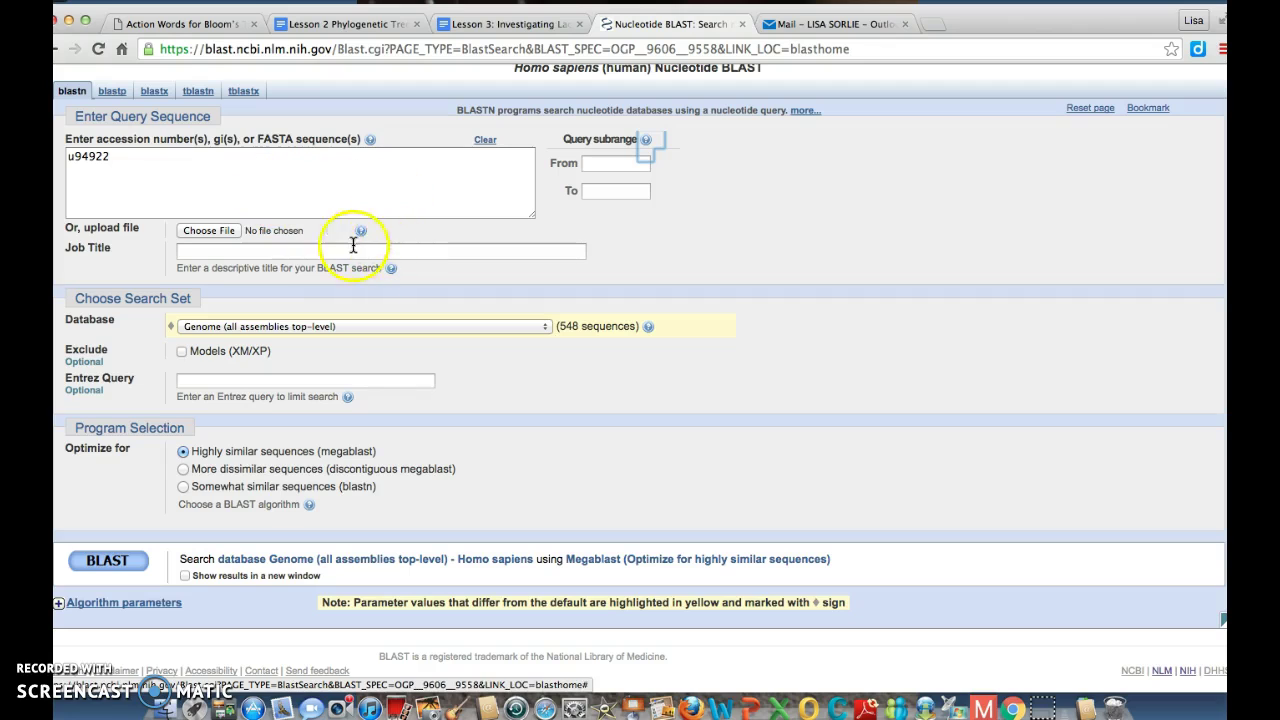
{"action": "left_click", "coordinate": [184, 487]}
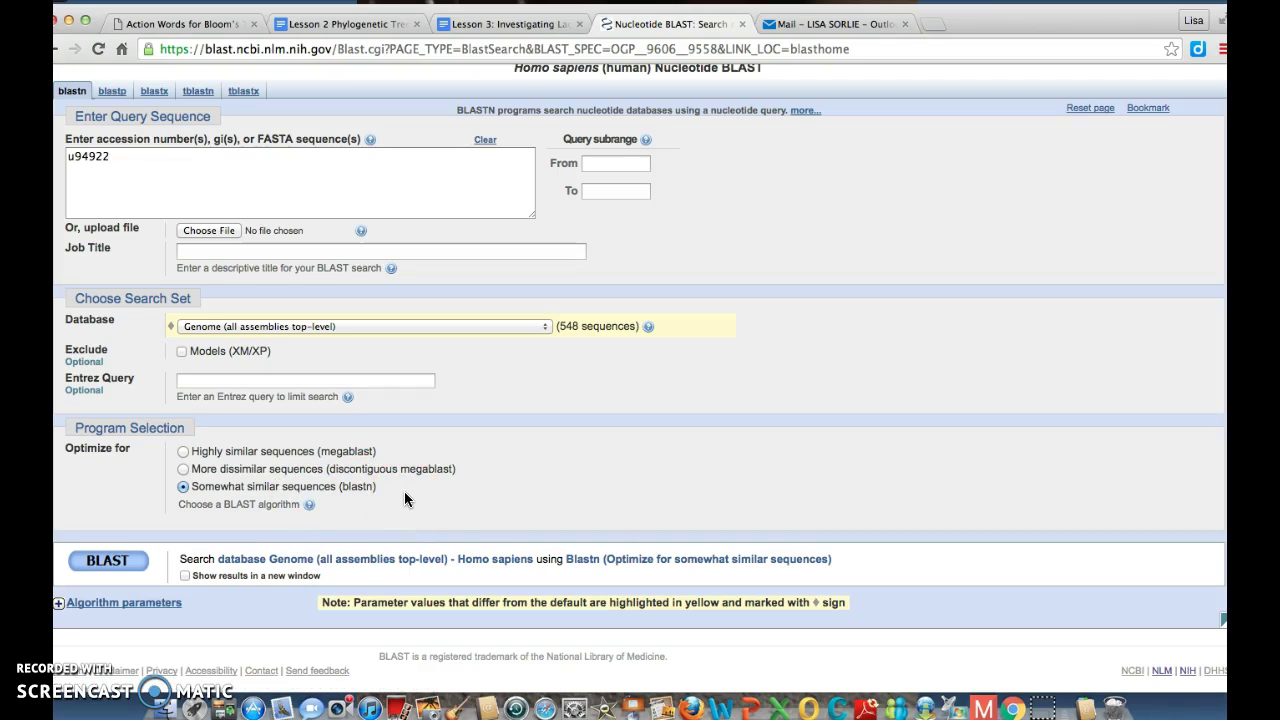
Step: Expand Algorithm parameters: 100 max targets, expect 10, word size 11, scoring 2,-3, human repeat filter
{"action": "left_click", "coordinate": [165, 604]}
{"action": "scroll", "coordinate": [317, 610], "scroll_direction": "down", "scroll_amount": 3}
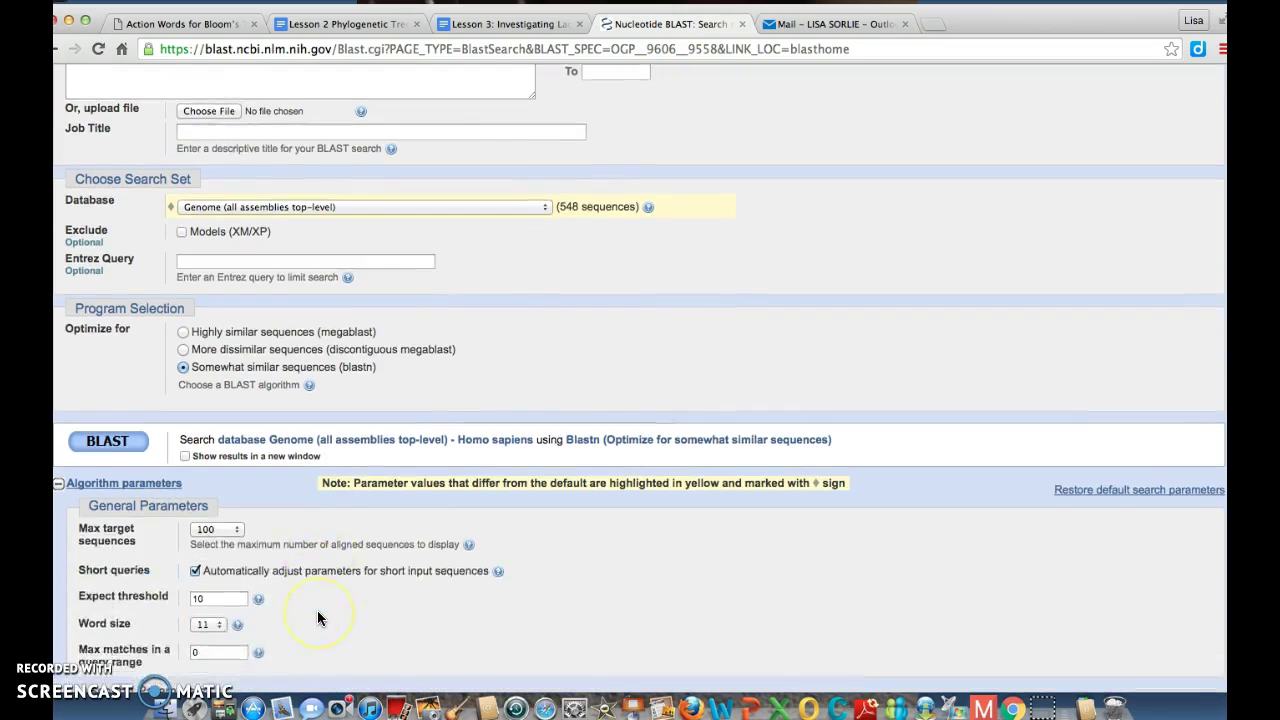
{"action": "scroll", "coordinate": [317, 618], "scroll_direction": "down", "scroll_amount": 5}
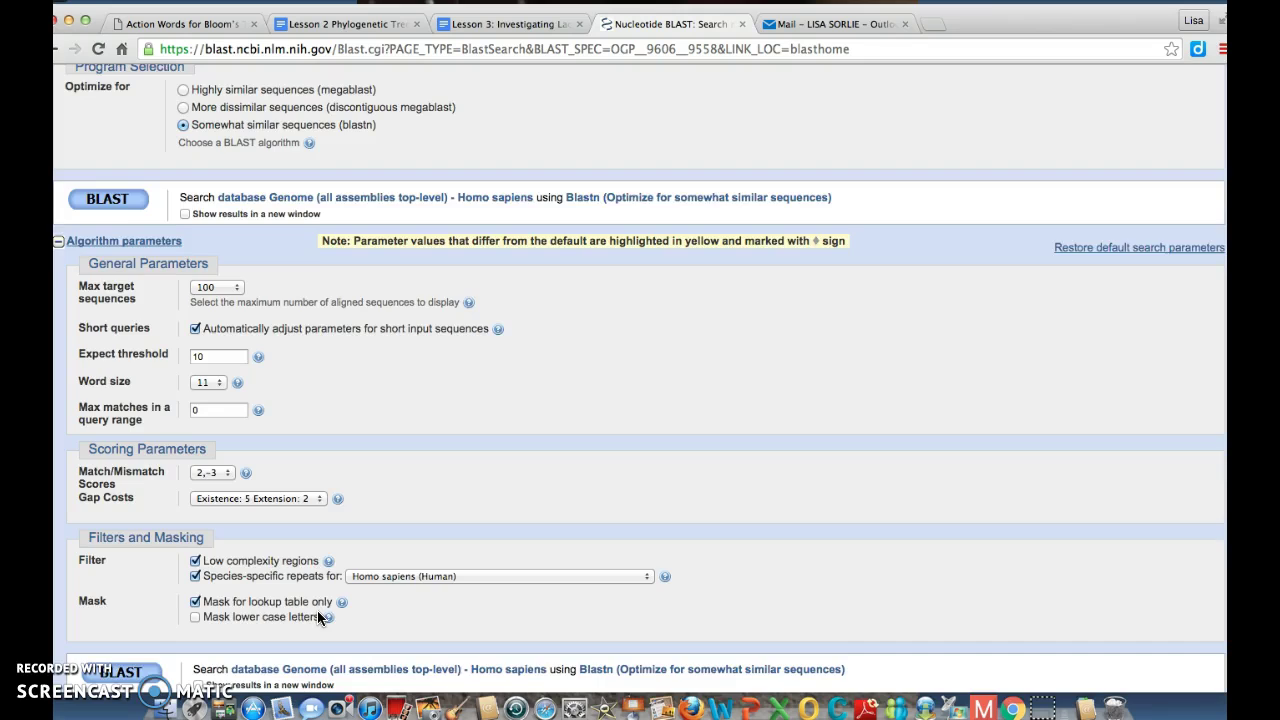
{"action": "scroll", "coordinate": [317, 618], "scroll_direction": "down", "scroll_amount": 2}
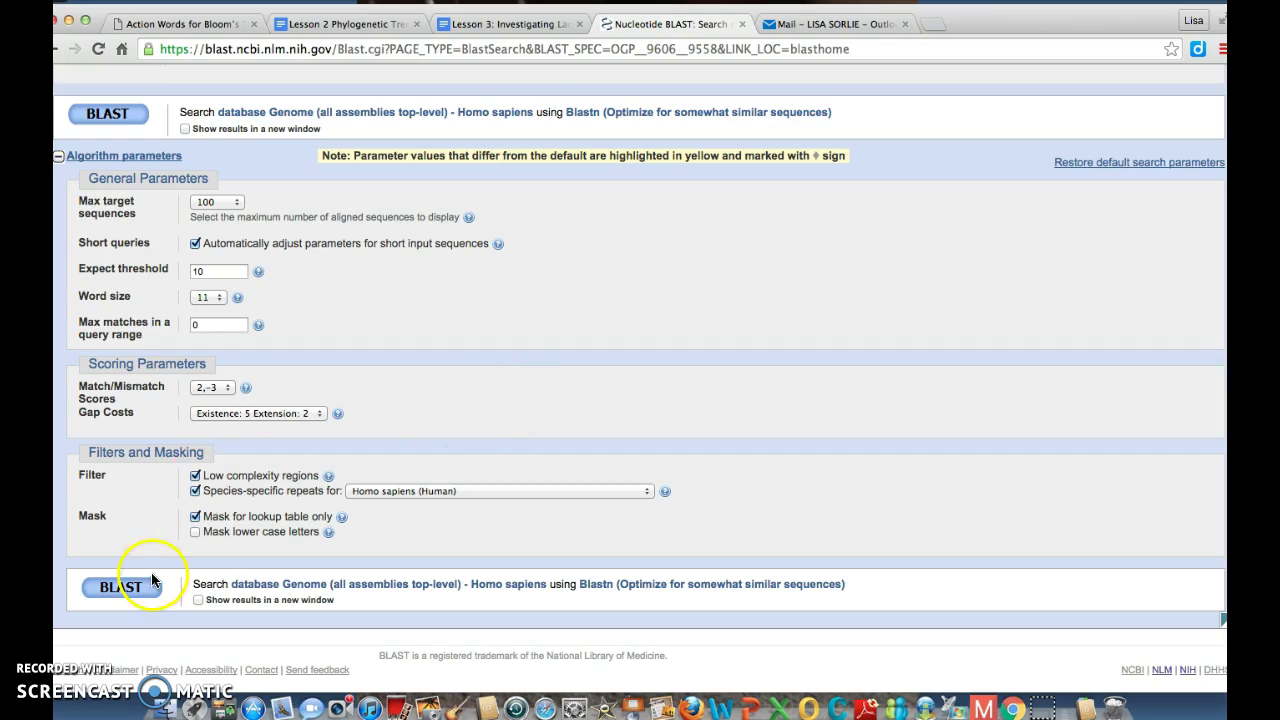
Step: Run the blastn search of u94922 against the human genome, returning 7 hits
{"action": "left_click", "coordinate": [125, 593]}
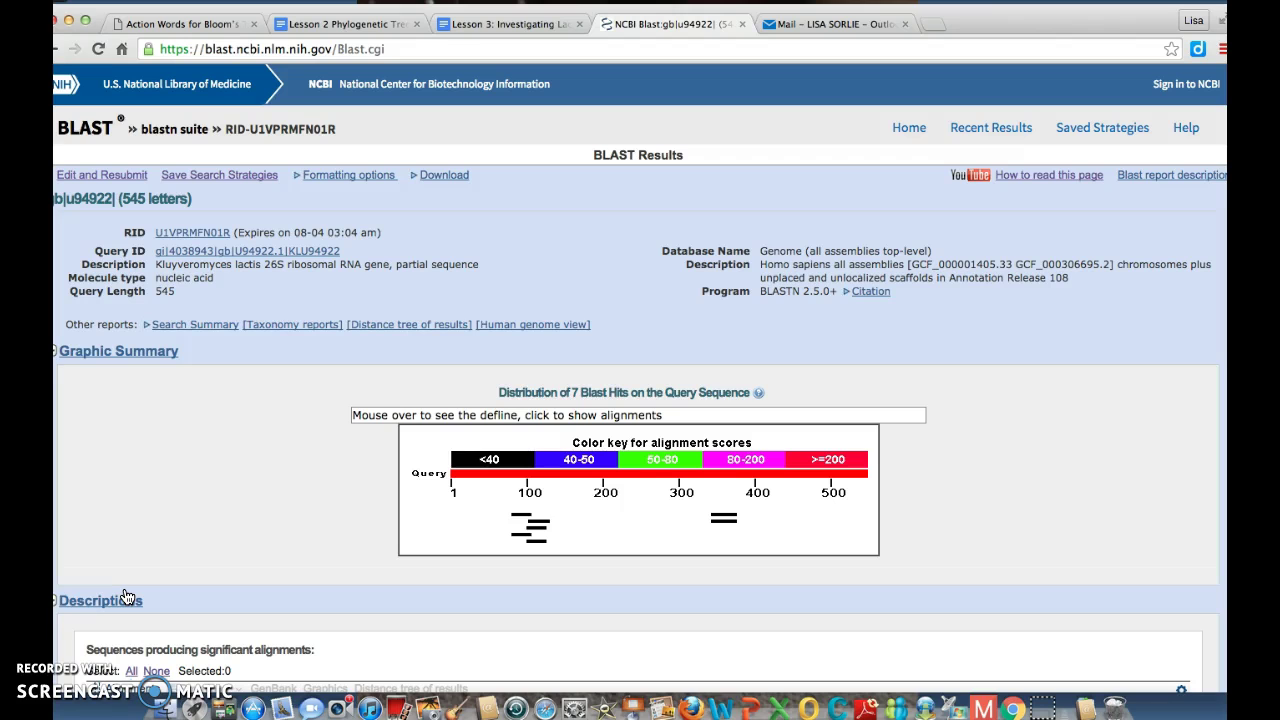
{"action": "scroll", "coordinate": [150, 575], "scroll_direction": "down", "scroll_amount": 5}
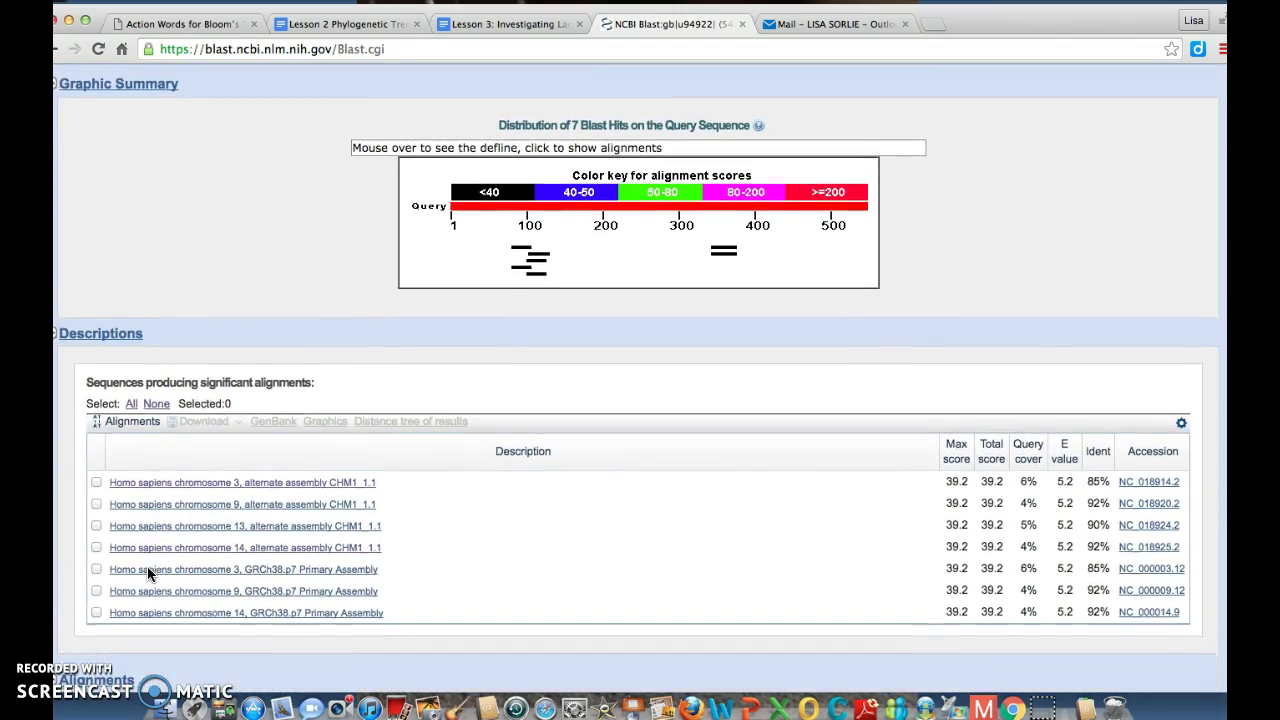
{"action": "scroll", "coordinate": [148, 573], "scroll_direction": "down", "scroll_amount": 4}
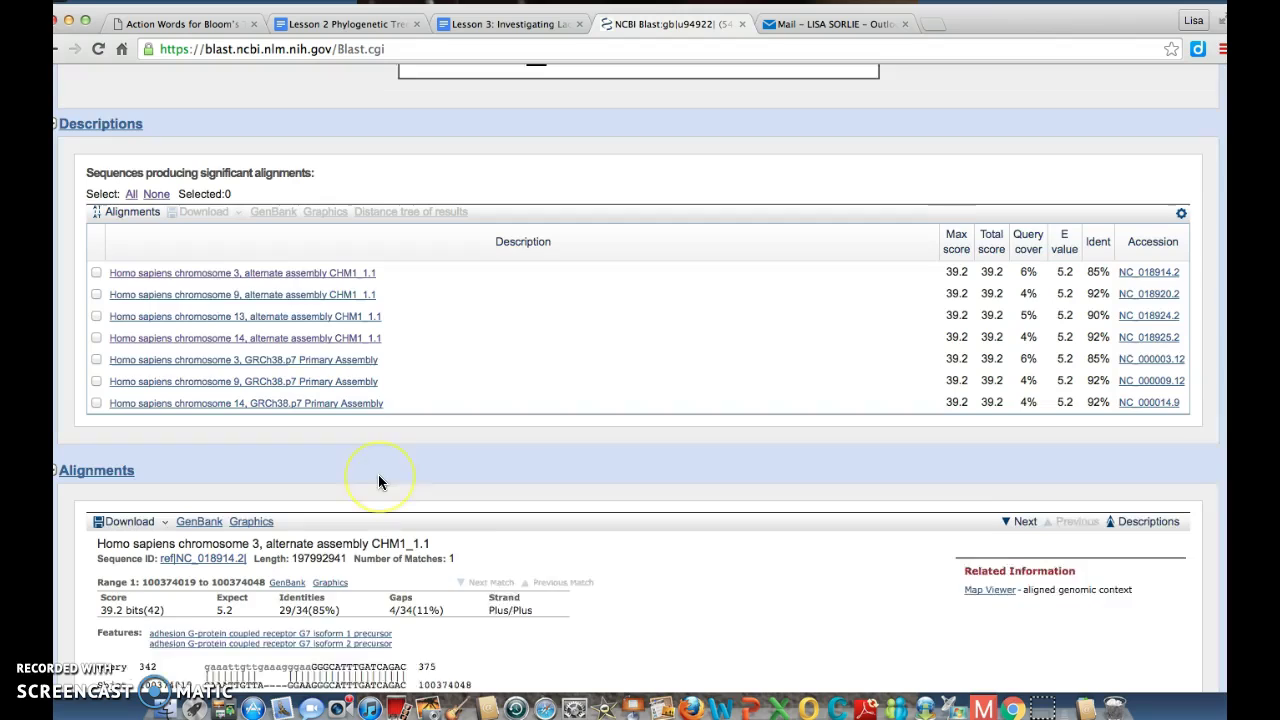
{"action": "scroll", "coordinate": [378, 482], "scroll_direction": "down", "scroll_amount": 1}
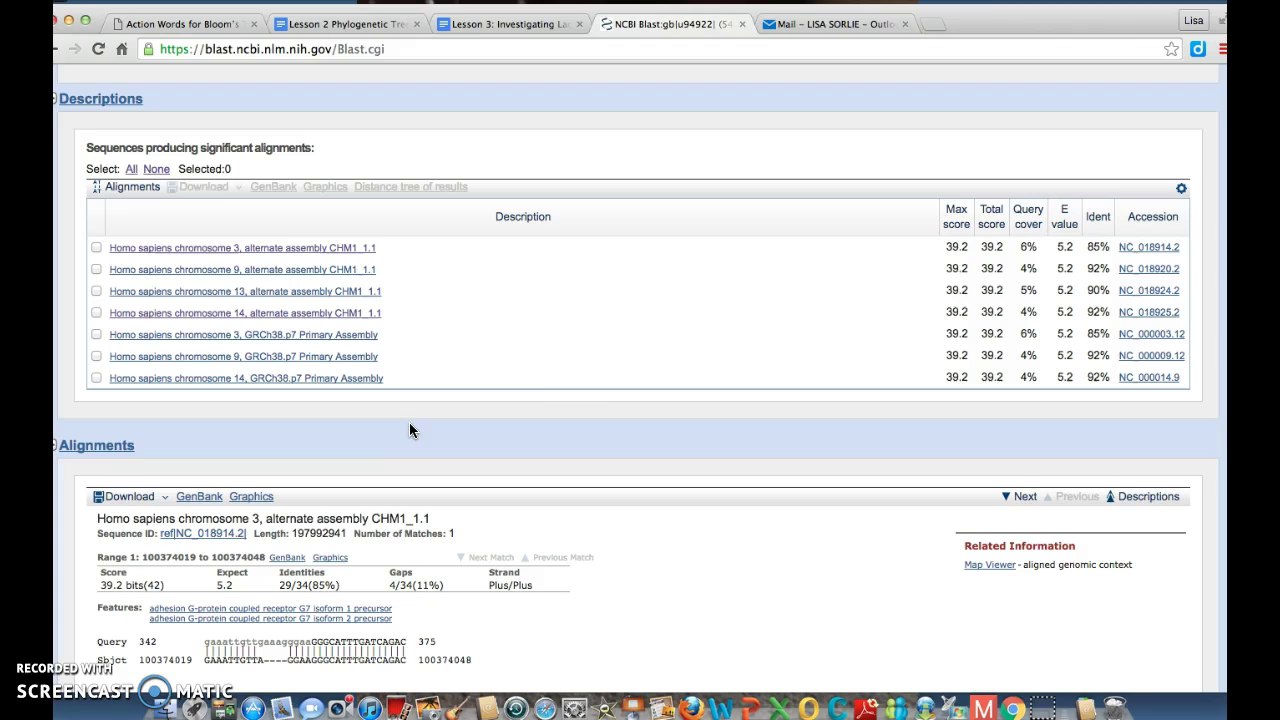
{"action": "left_click", "coordinate": [571, 409]}
{"action": "left_click", "coordinate": [759, 297]}
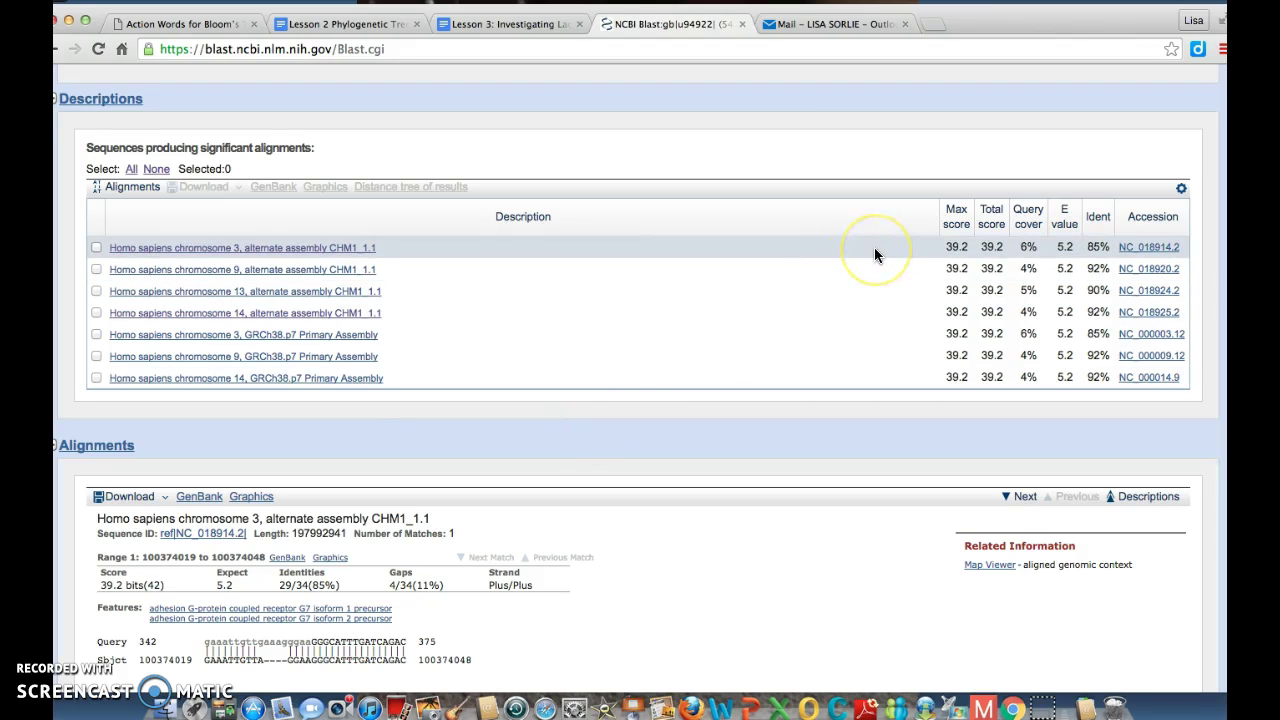
{"action": "left_click", "coordinate": [914, 257]}
{"action": "left_click", "coordinate": [1040, 258]}
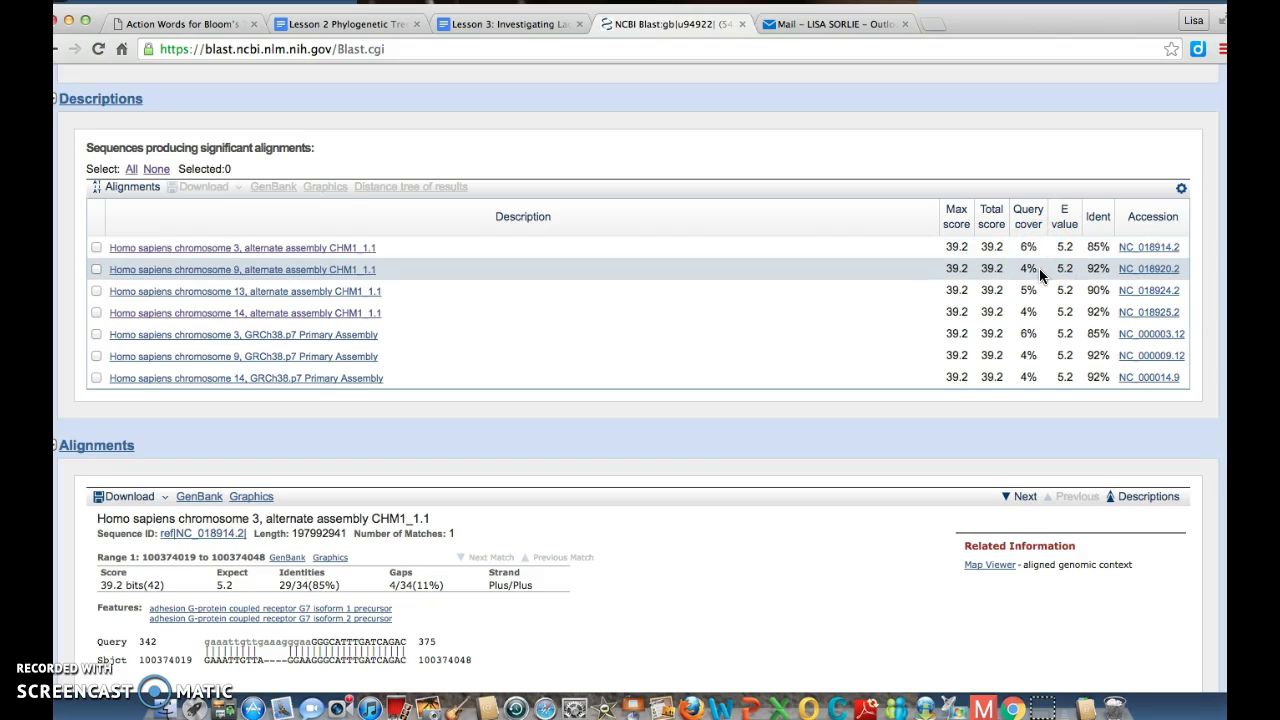
{"action": "left_click", "coordinate": [1038, 289]}
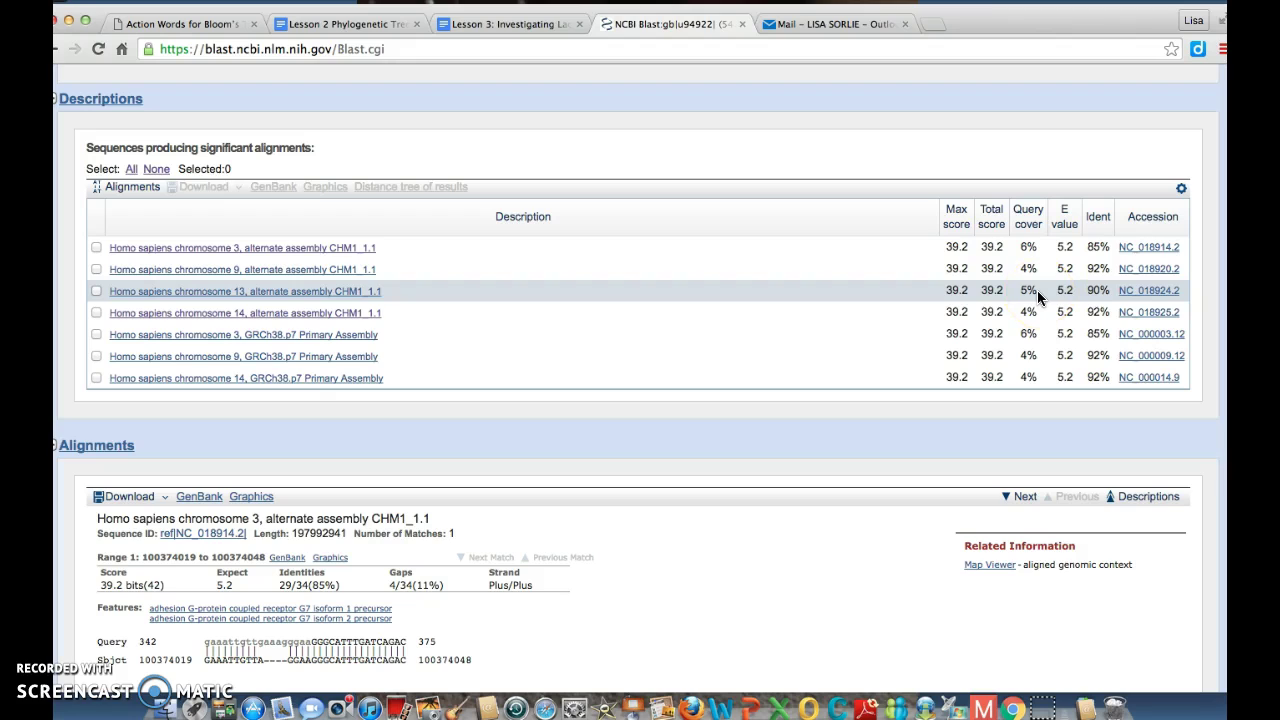
{"action": "left_click", "coordinate": [1037, 312]}
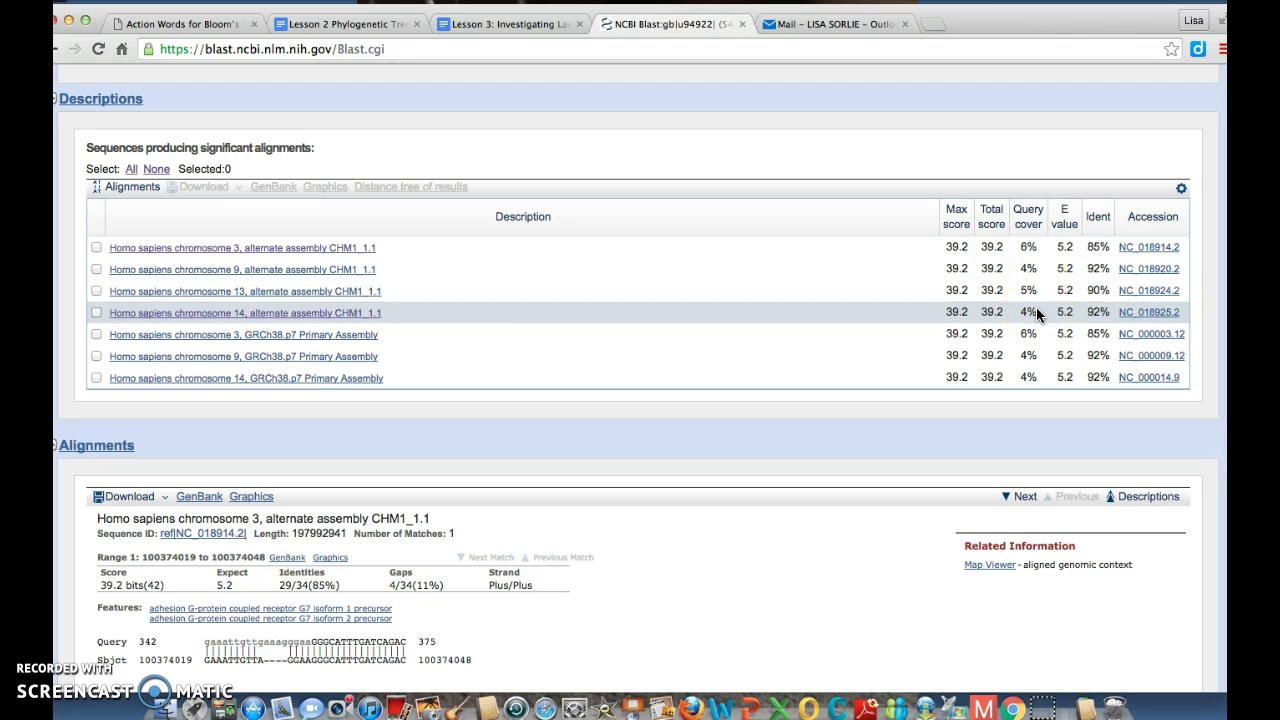
{"action": "left_click", "coordinate": [1081, 246]}
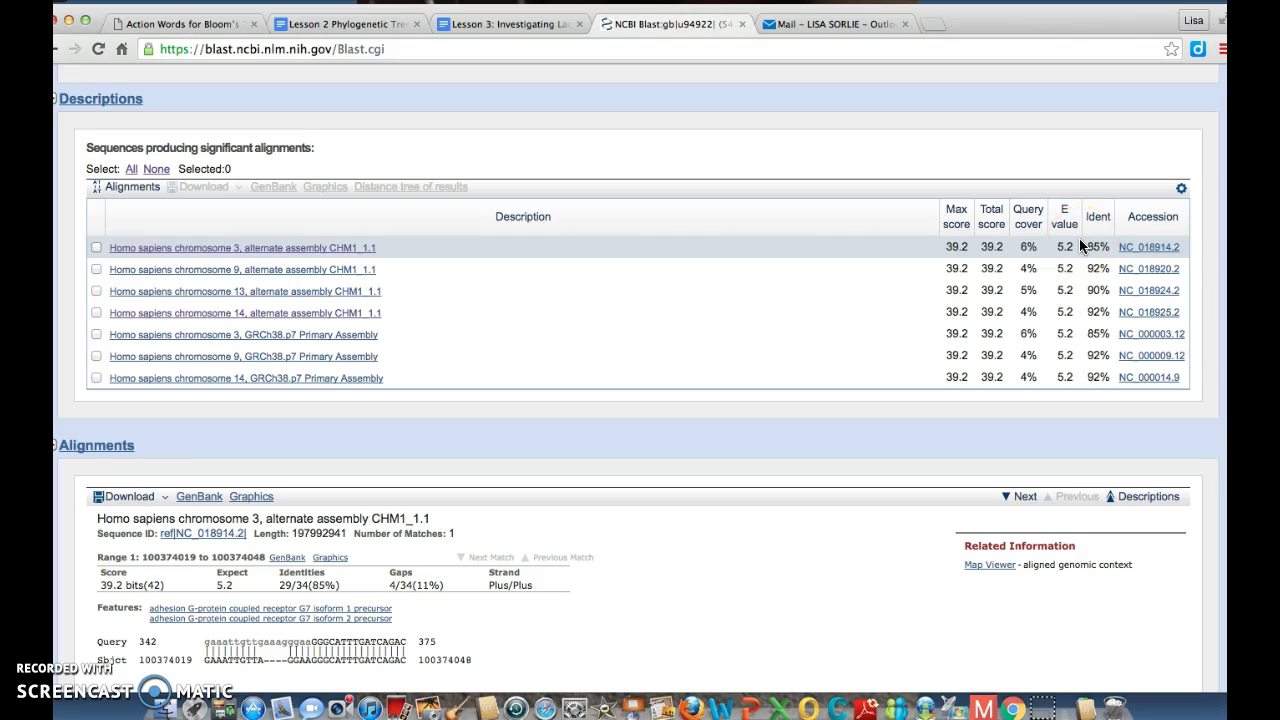
{"action": "left_click", "coordinate": [1103, 224]}
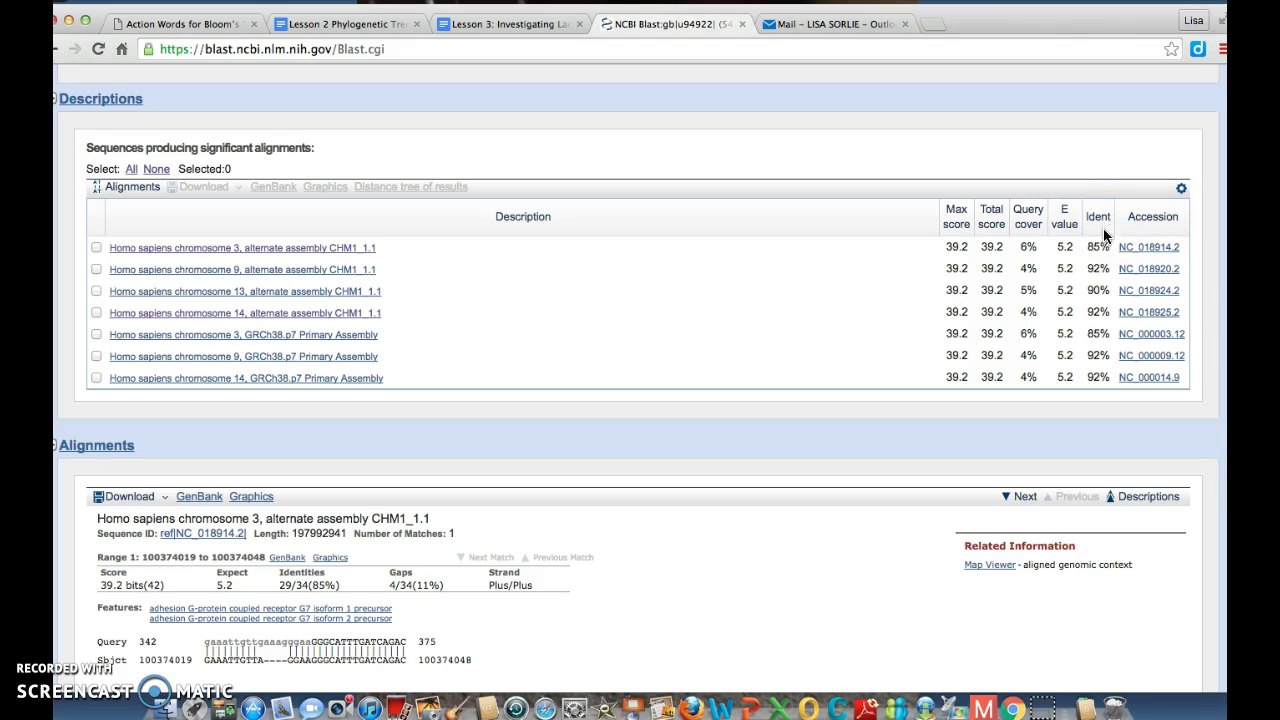
{"action": "left_click", "coordinate": [1107, 300]}
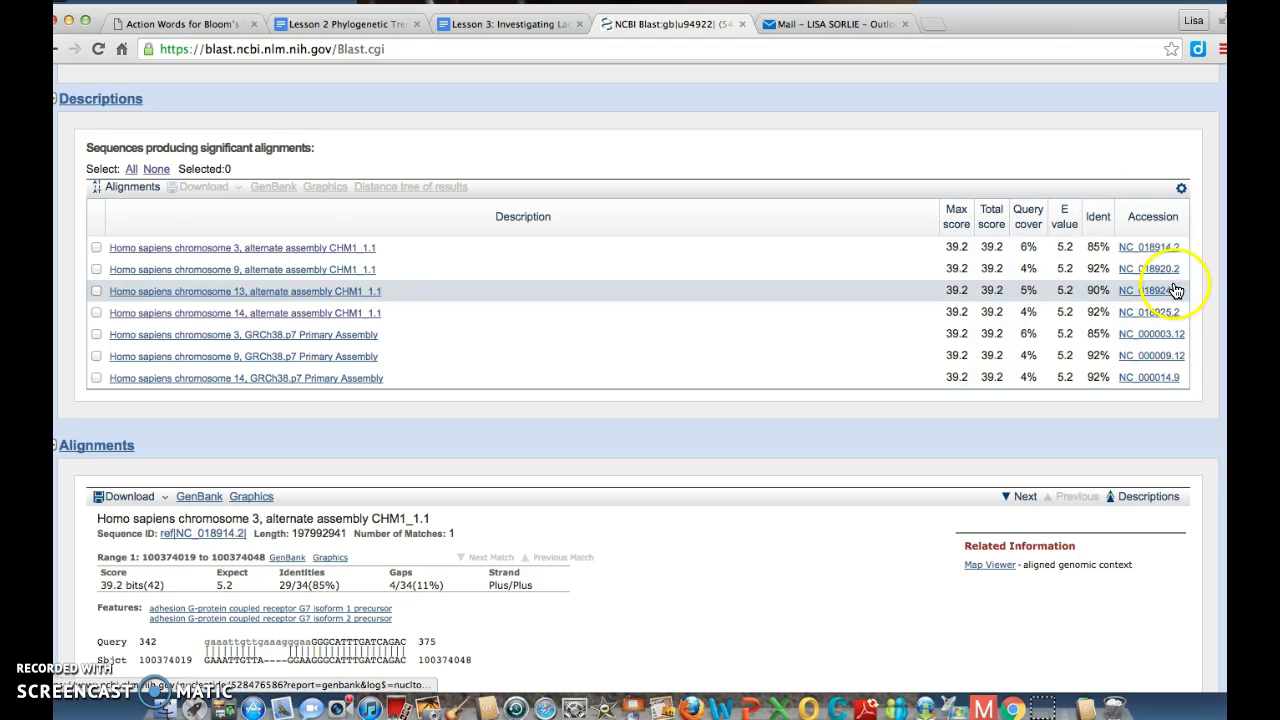
Step: Scroll into the Alignments to read the chromosome 9 (92%) and chromosome 13 (90%) hits
{"action": "scroll", "coordinate": [814, 325], "scroll_direction": "down", "scroll_amount": 1}
{"action": "scroll", "coordinate": [814, 322], "scroll_direction": "down", "scroll_amount": 10}
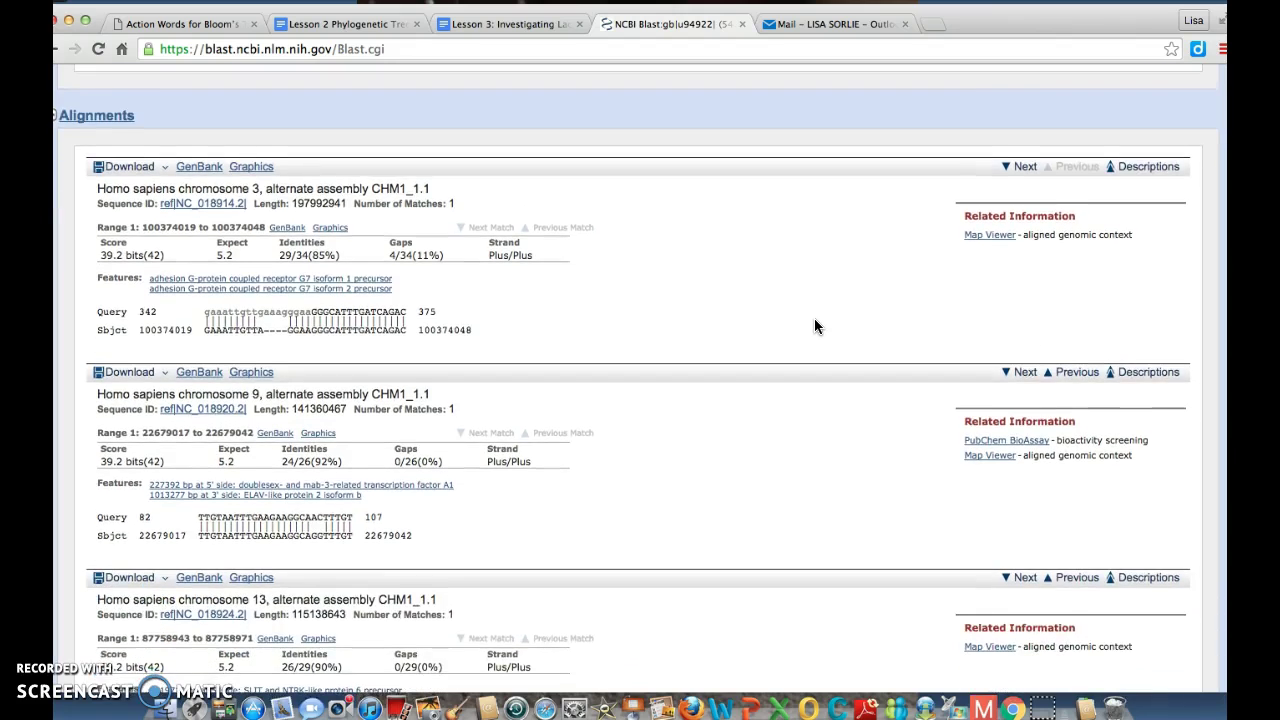
{"action": "scroll", "coordinate": [814, 326], "scroll_direction": "down", "scroll_amount": 3}
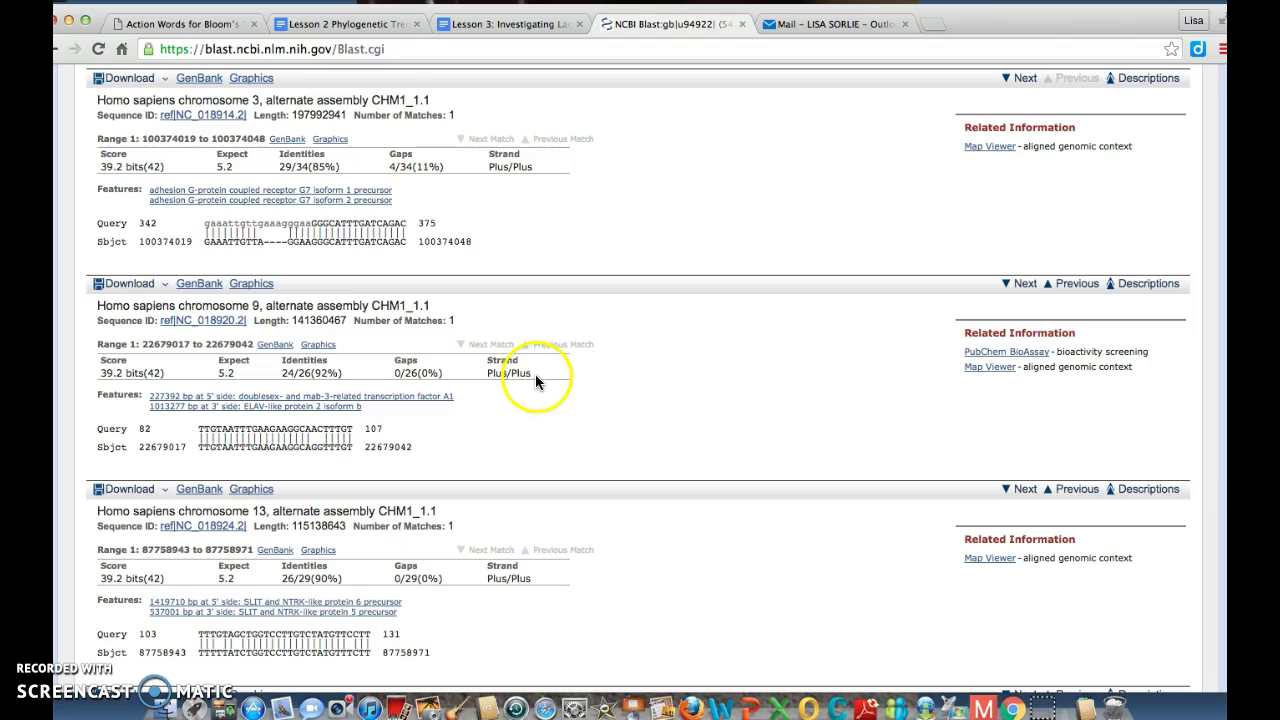
{"action": "scroll", "coordinate": [536, 380], "scroll_direction": "down", "scroll_amount": 2}
{"action": "scroll", "coordinate": [535, 383], "scroll_direction": "down", "scroll_amount": 1}
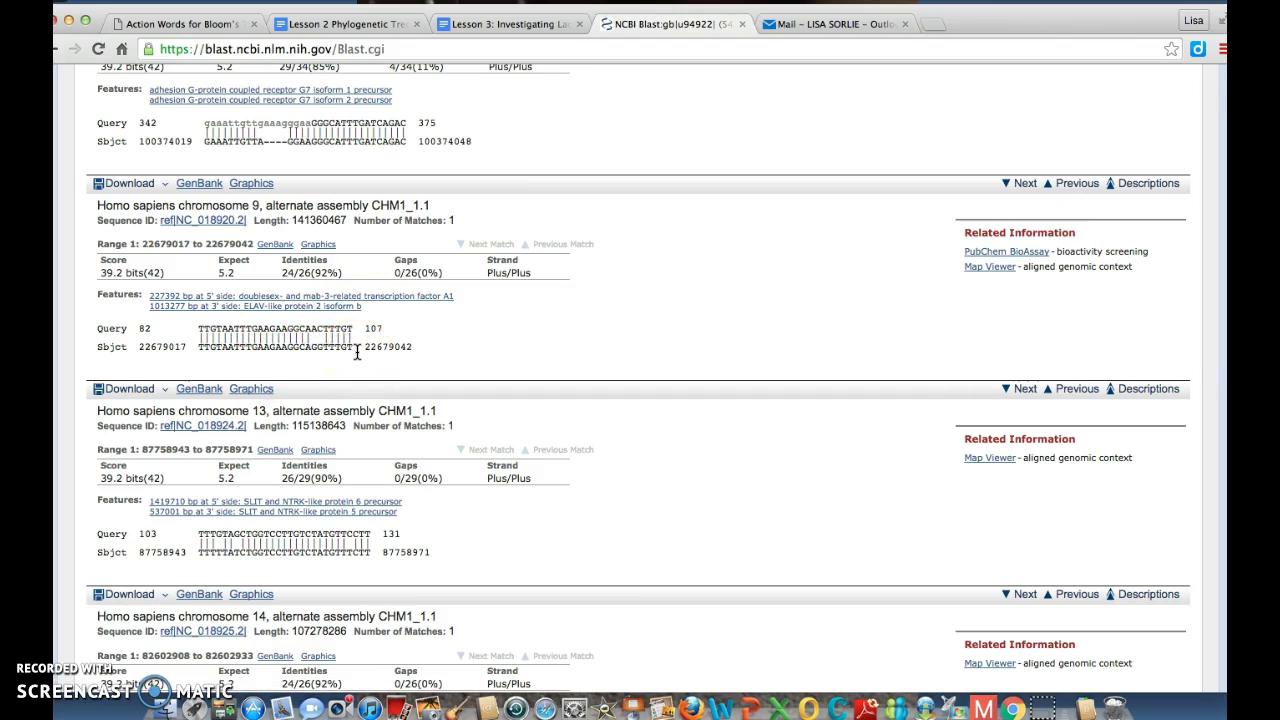
Step: Scroll on to the chromosome 14 (92%) and GRCh38 chromosome 3 (85%, 4 gaps) alignments
{"action": "scroll", "coordinate": [356, 352], "scroll_direction": "down", "scroll_amount": 4}
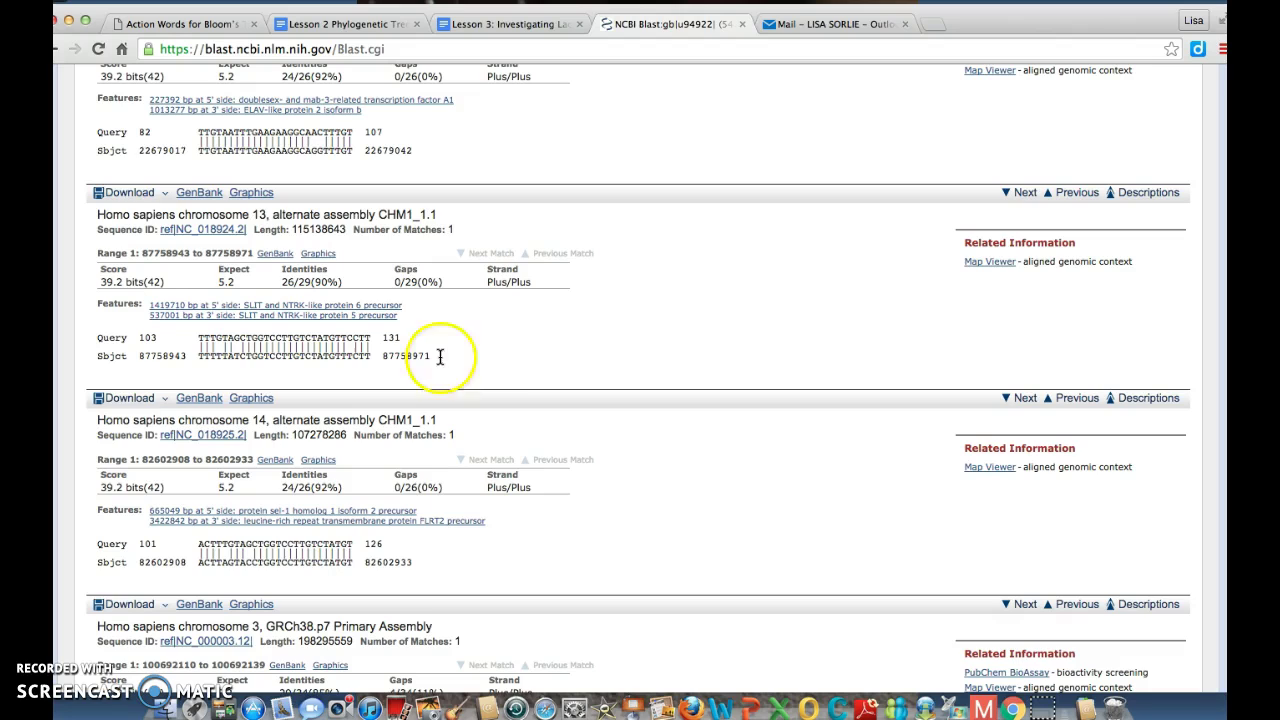
{"action": "scroll", "coordinate": [505, 370], "scroll_direction": "down", "scroll_amount": 5}
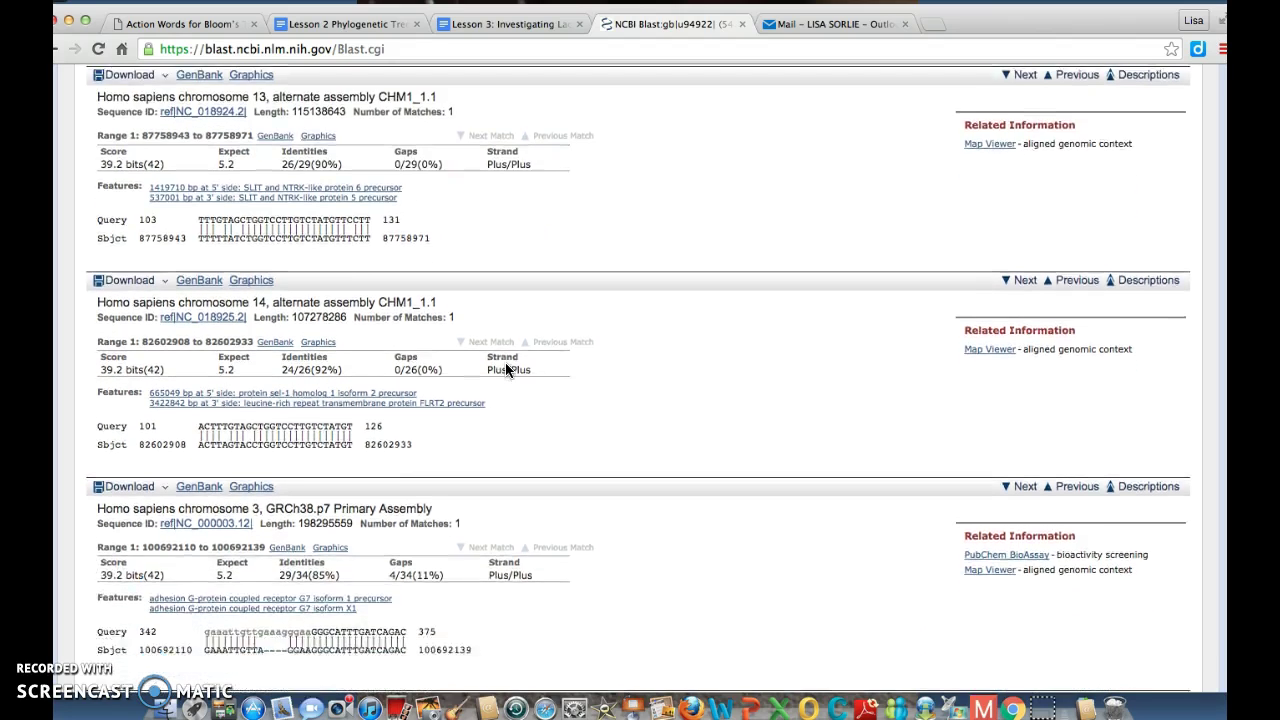
{"action": "scroll", "coordinate": [505, 370], "scroll_direction": "down", "scroll_amount": 1}
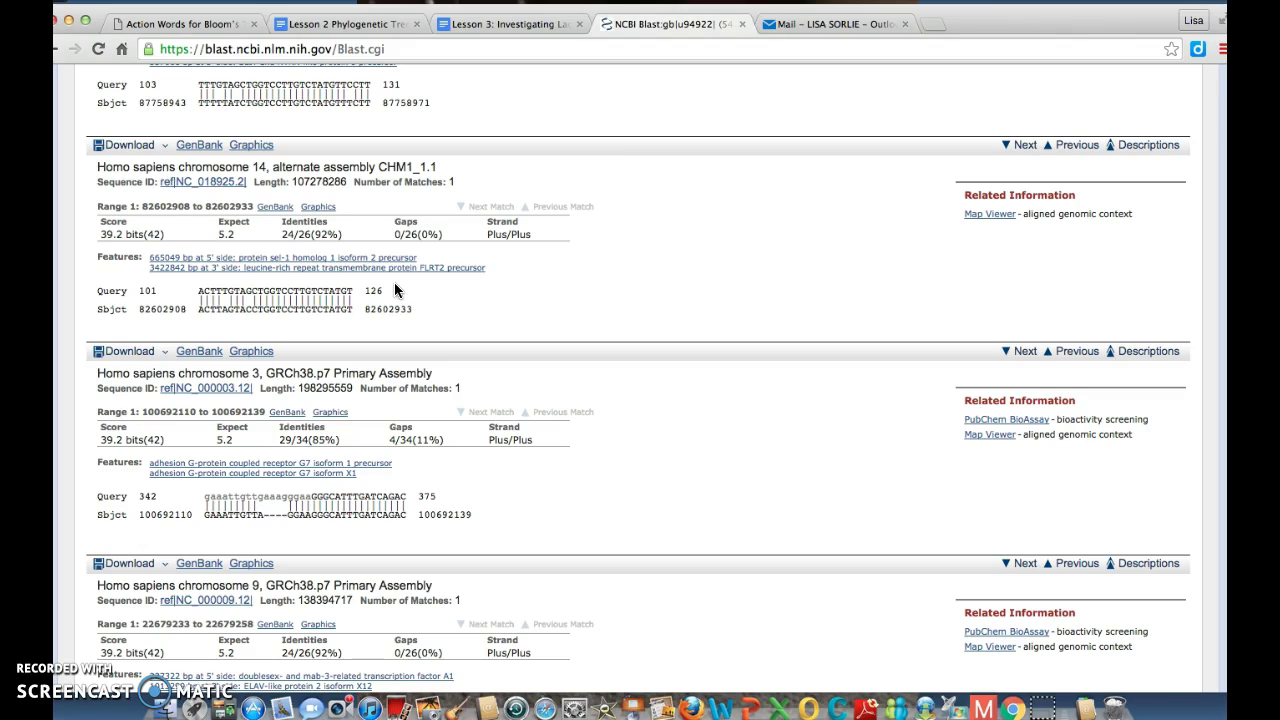
{"action": "scroll", "coordinate": [395, 288], "scroll_direction": "down", "scroll_amount": 3}
{"action": "scroll", "coordinate": [395, 288], "scroll_direction": "down", "scroll_amount": 1}
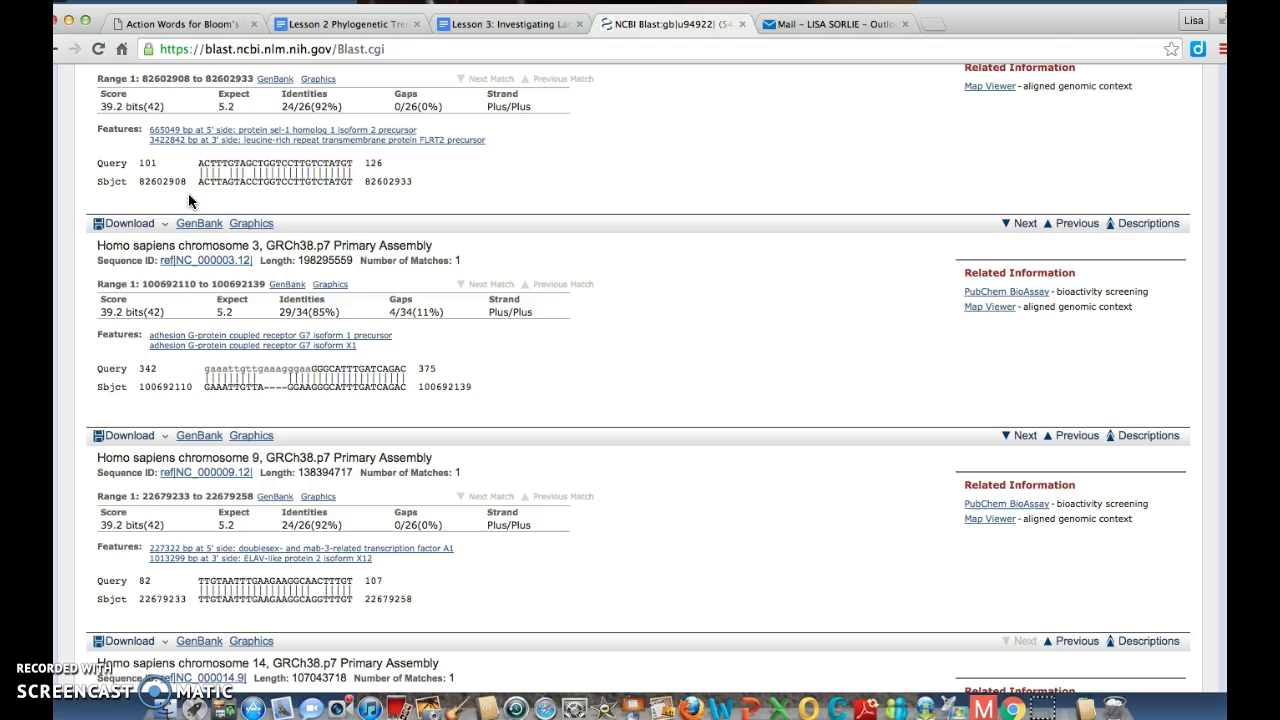
Step: Scroll down to the final alignment at the bottom of the results
{"action": "scroll", "coordinate": [498, 404], "scroll_direction": "down", "scroll_amount": 1}
{"action": "scroll", "coordinate": [498, 404], "scroll_direction": "down", "scroll_amount": 10}
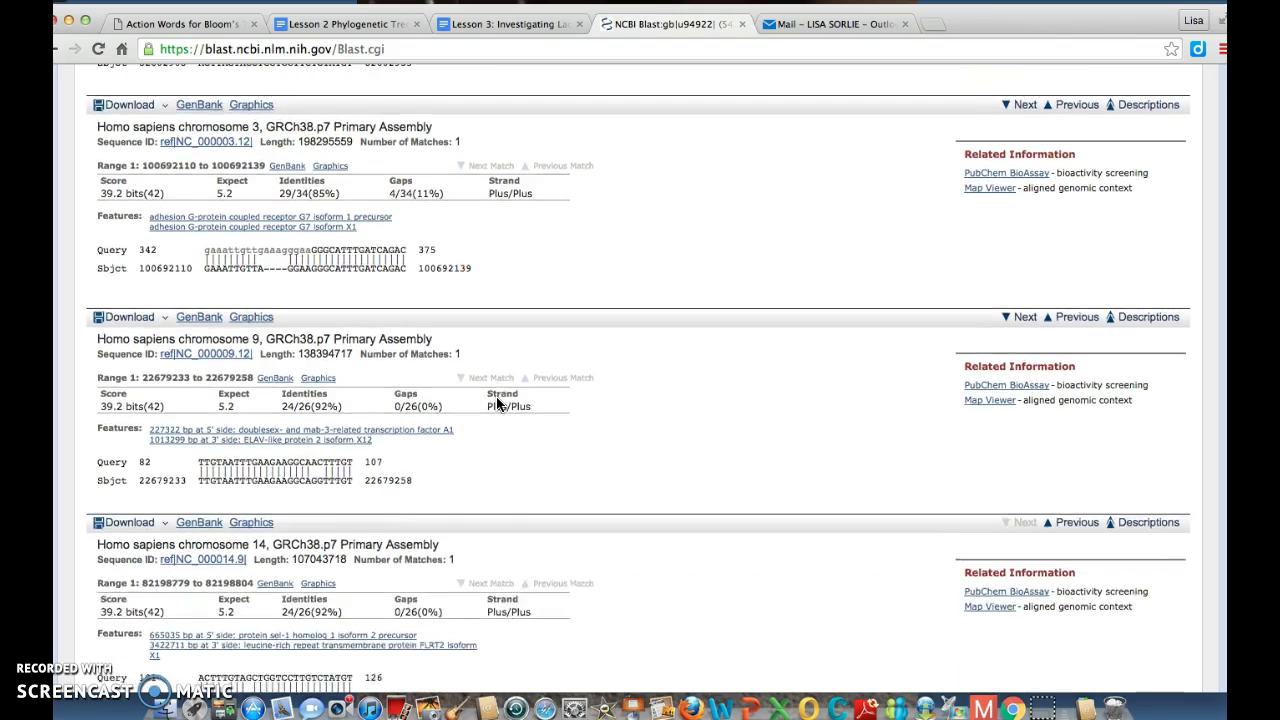
{"action": "scroll", "coordinate": [498, 404], "scroll_direction": "down", "scroll_amount": 1}
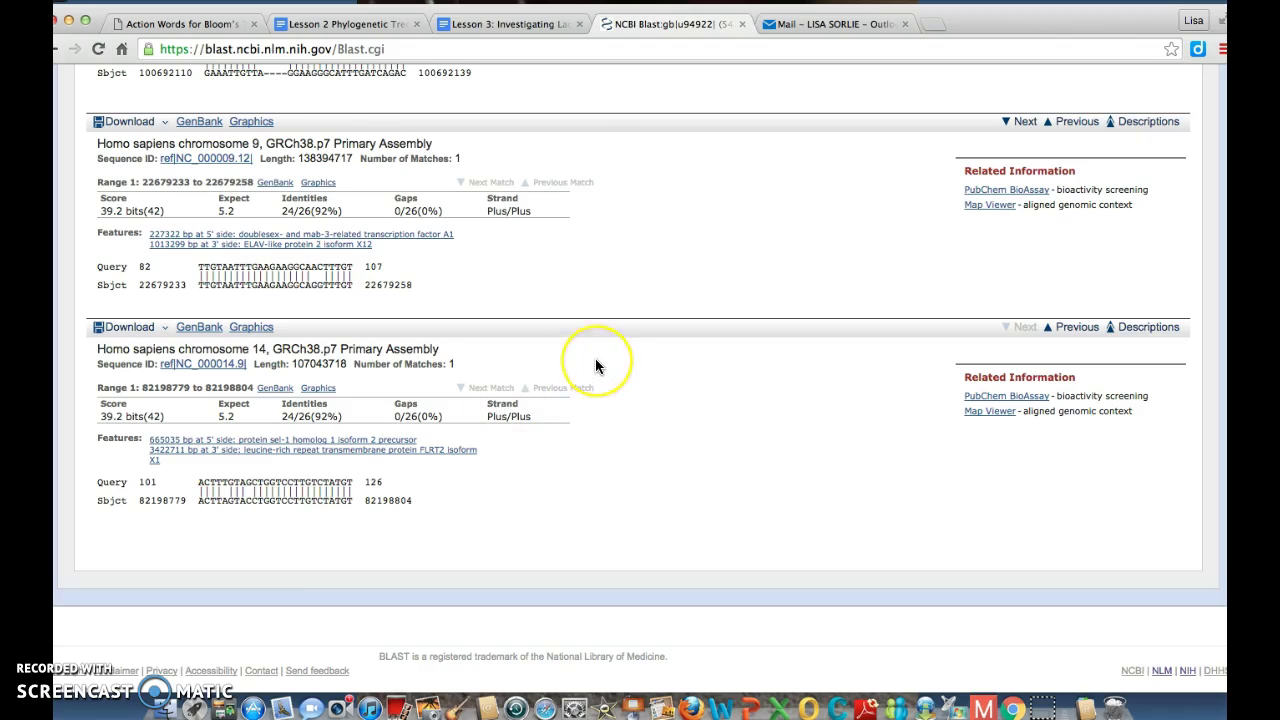
Step: Scroll back up to the Graphic Summary and the seven-hit Descriptions table
{"action": "scroll", "coordinate": [595, 363], "scroll_direction": "up", "scroll_amount": 5}
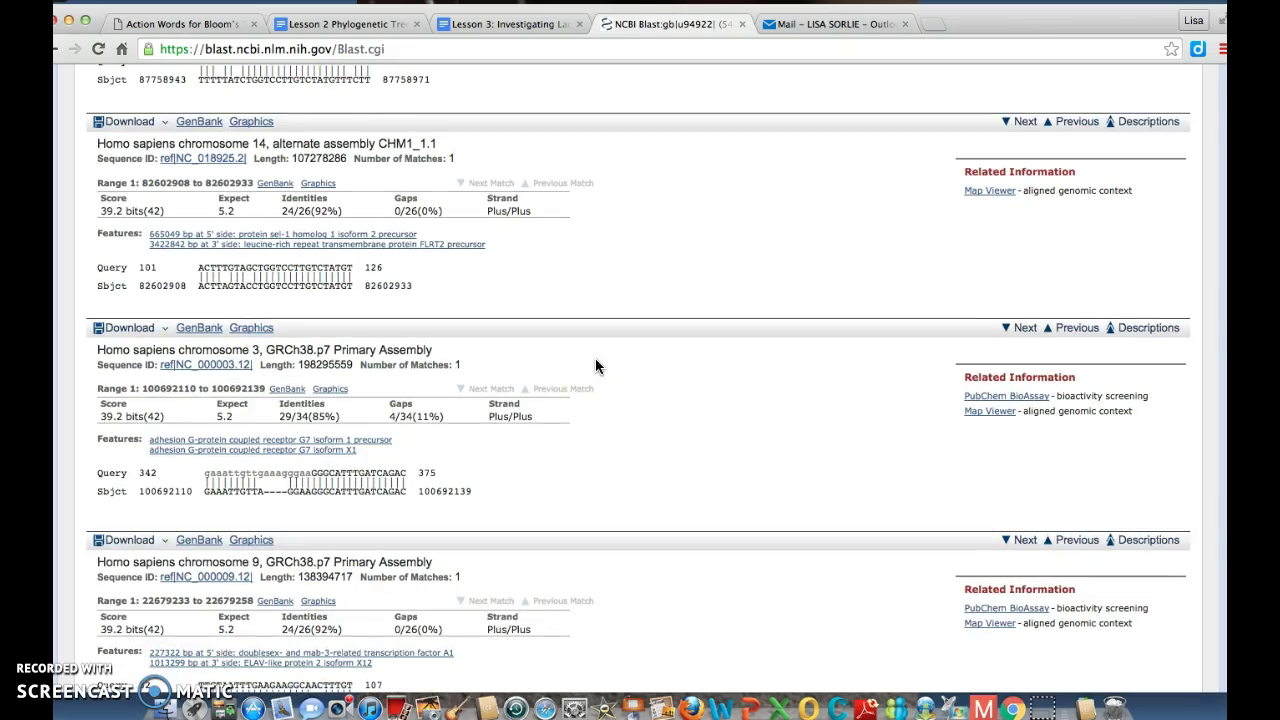
{"action": "scroll", "coordinate": [595, 366], "scroll_direction": "up", "scroll_amount": 10}
{"action": "scroll", "coordinate": [595, 366], "scroll_direction": "up", "scroll_amount": 2}
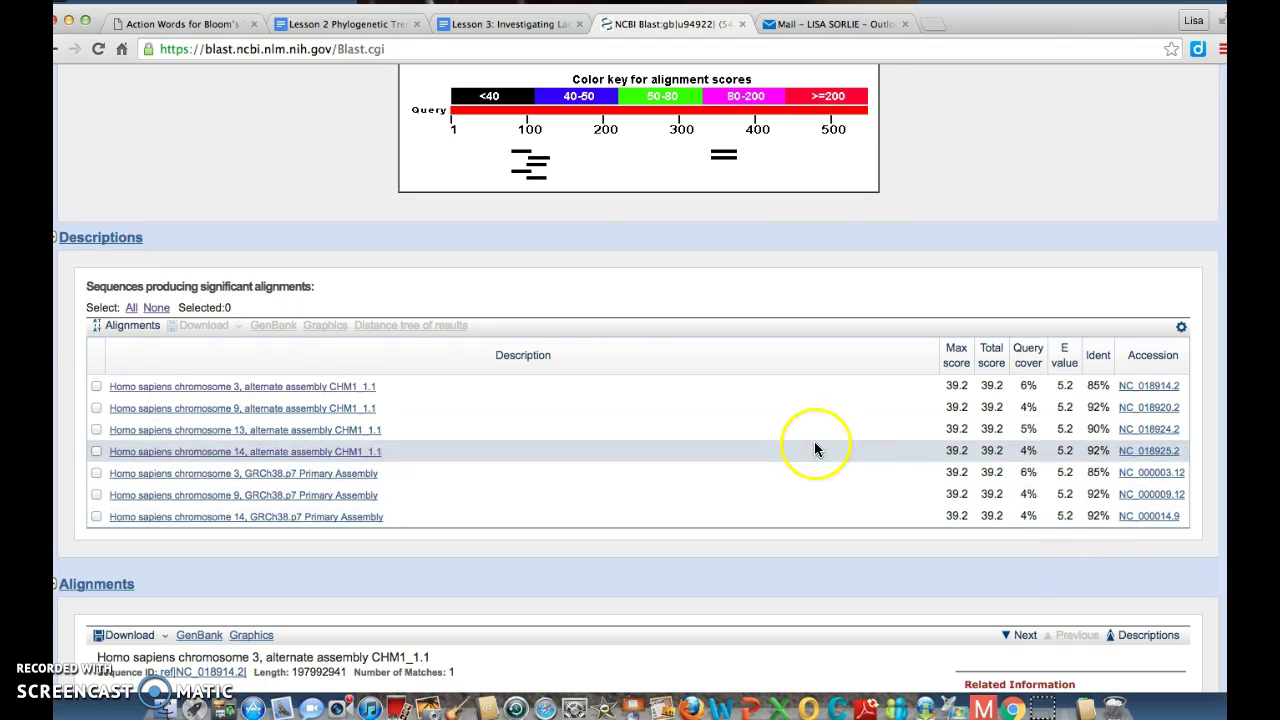
{"action": "scroll", "coordinate": [814, 449], "scroll_direction": "up", "scroll_amount": 1}
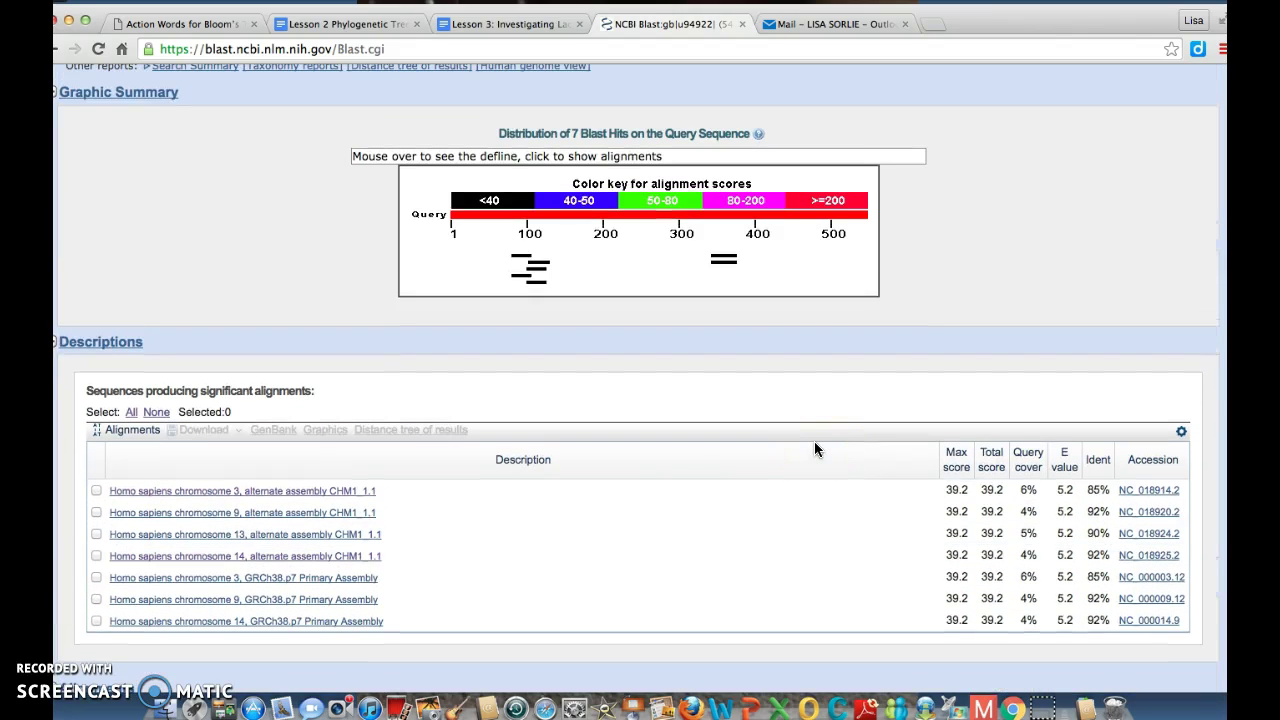